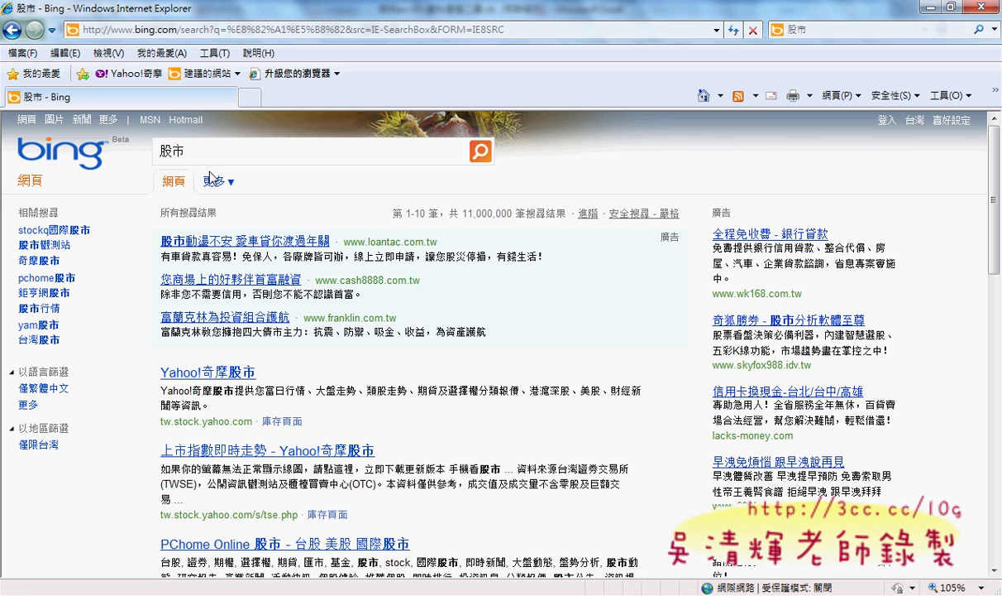
Step: Open the Yahoo!奇摩股市 stock site from the Bing search results
{"action": "left_click", "coordinate": [214, 379]}
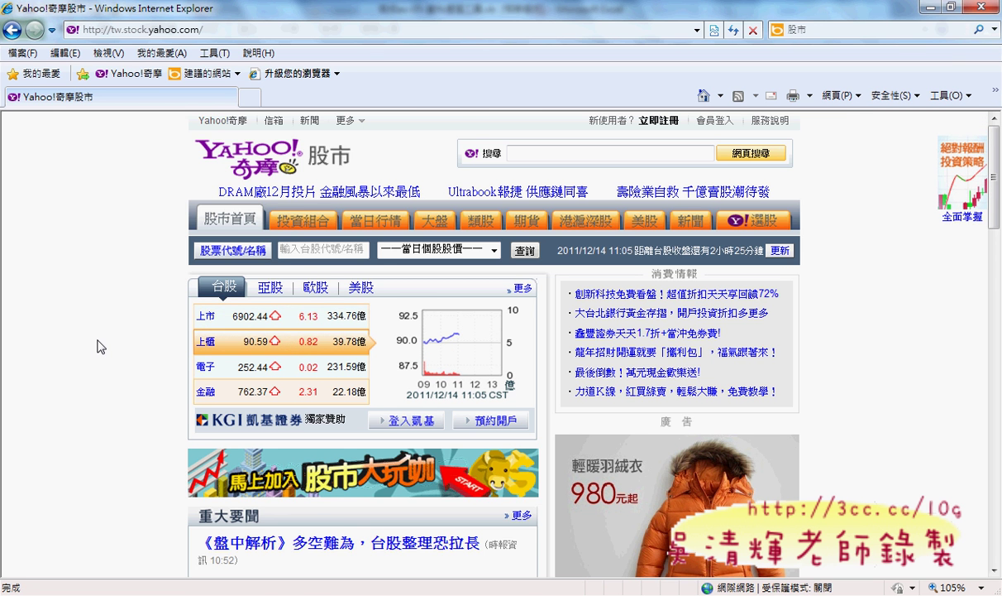
{"action": "scroll", "coordinate": [97, 345], "scroll_direction": "down", "scroll_amount": 2}
{"action": "scroll", "coordinate": [97, 346], "scroll_direction": "down", "scroll_amount": 2}
{"action": "scroll", "coordinate": [98, 345], "scroll_direction": "down", "scroll_amount": 2}
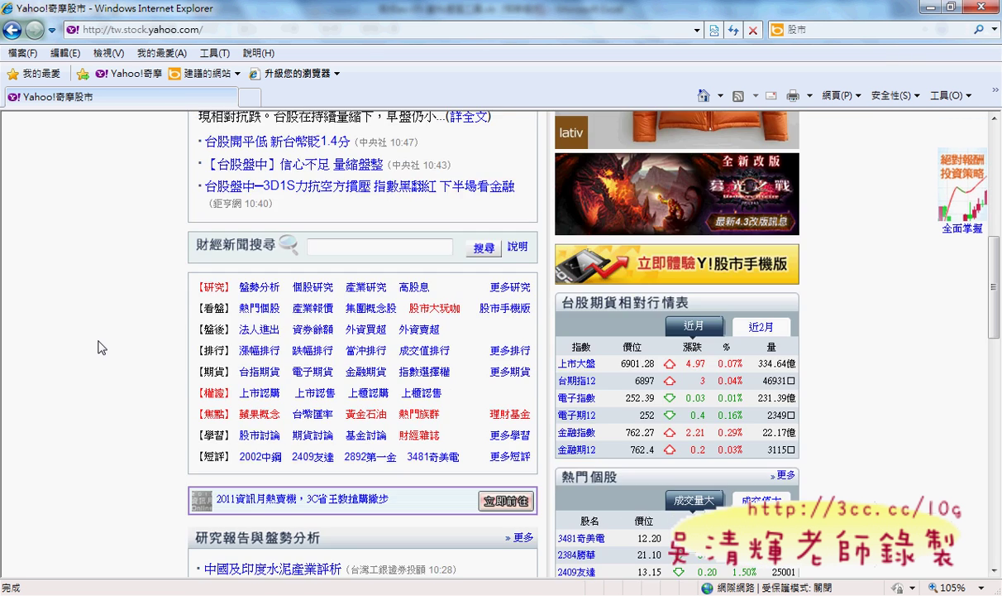
{"action": "scroll", "coordinate": [98, 346], "scroll_direction": "up", "scroll_amount": 6}
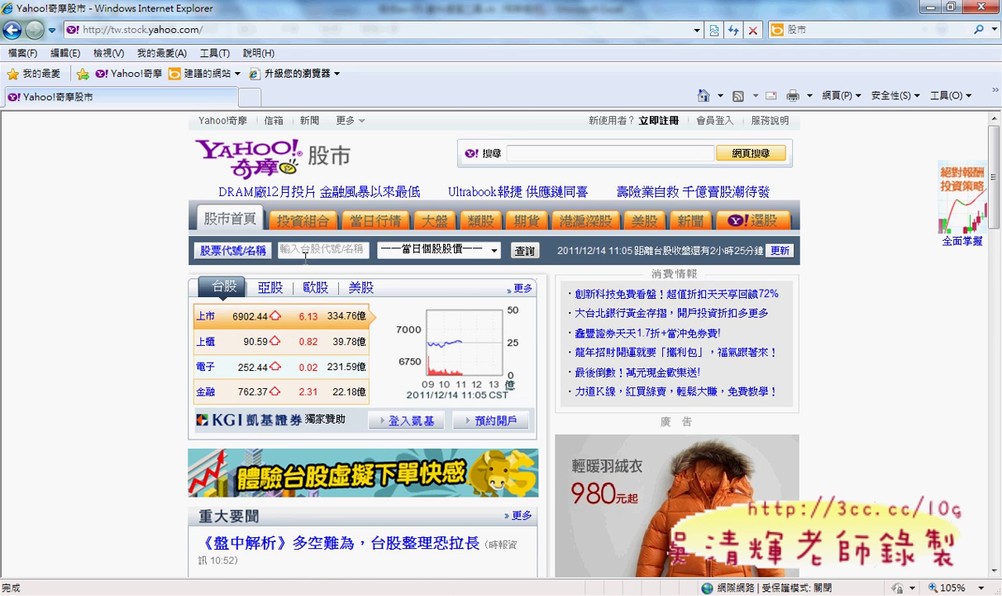
Step: Show the 當日行情 quote list for the 水泥 cement stocks
{"action": "left_click", "coordinate": [376, 221]}
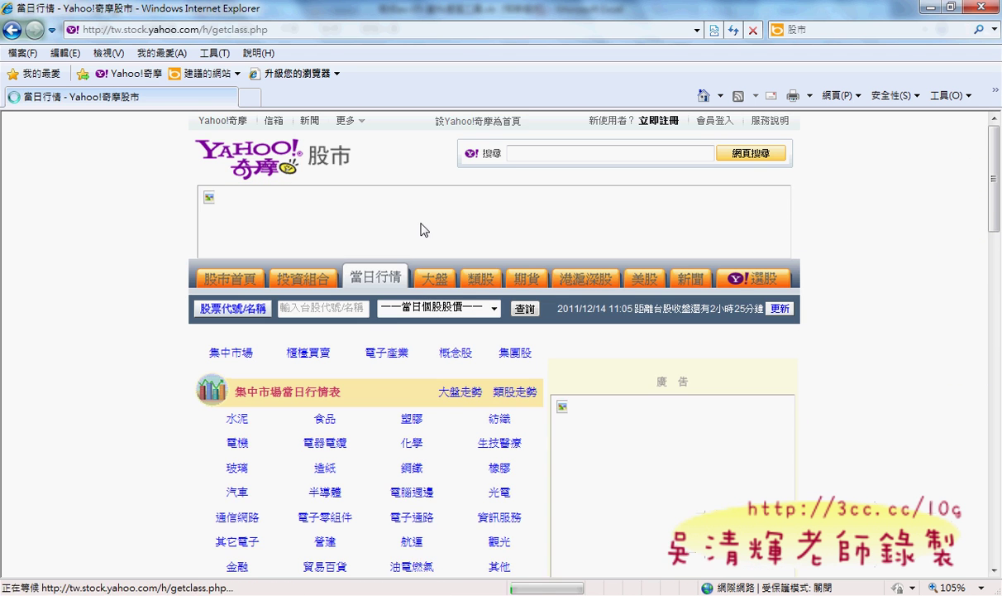
{"action": "left_click", "coordinate": [243, 419]}
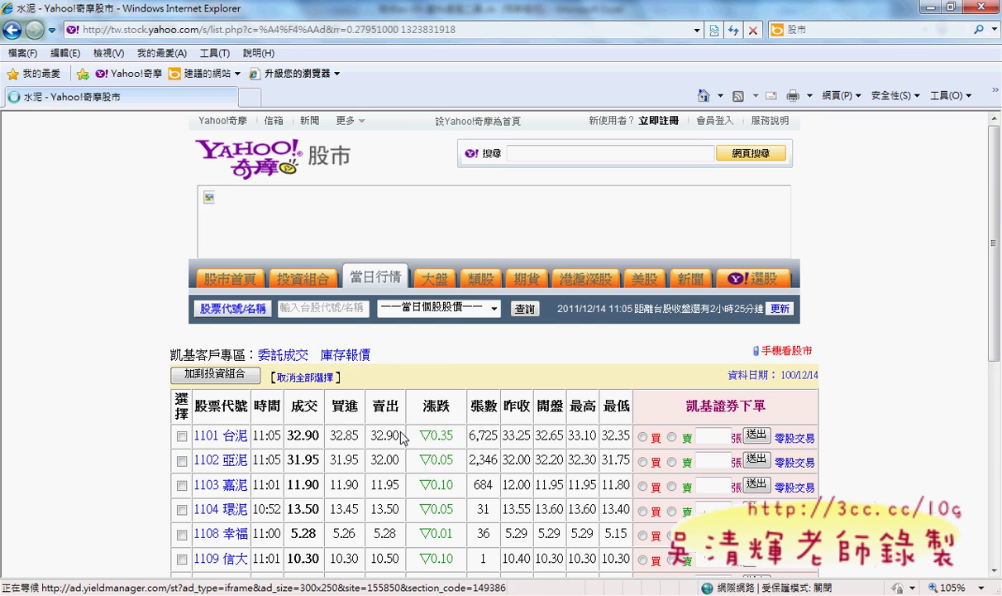
{"action": "scroll", "coordinate": [401, 439], "scroll_direction": "down", "scroll_amount": 5}
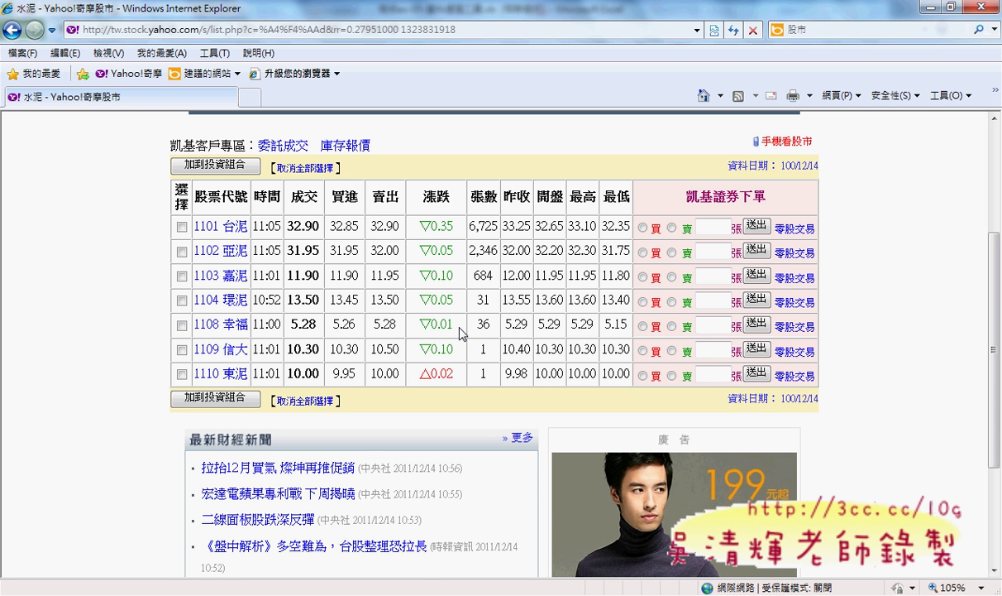
Step: Go back and open the 塑膠 plastics quote list, then switch to the Excel workbook
{"action": "left_click", "coordinate": [12, 30]}
{"action": "left_click", "coordinate": [411, 419]}
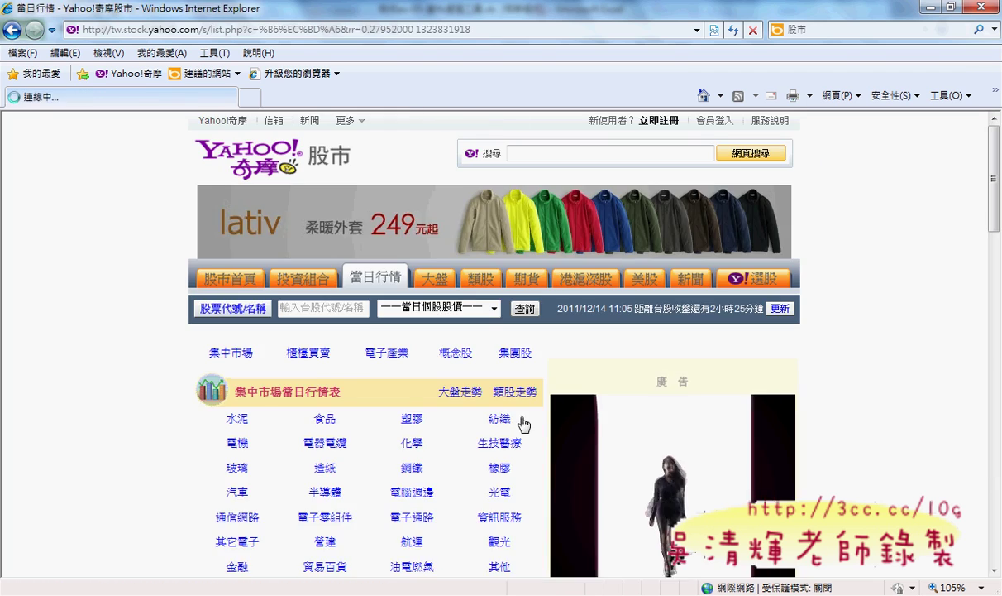
{"action": "scroll", "coordinate": [520, 417], "scroll_direction": "down", "scroll_amount": 5}
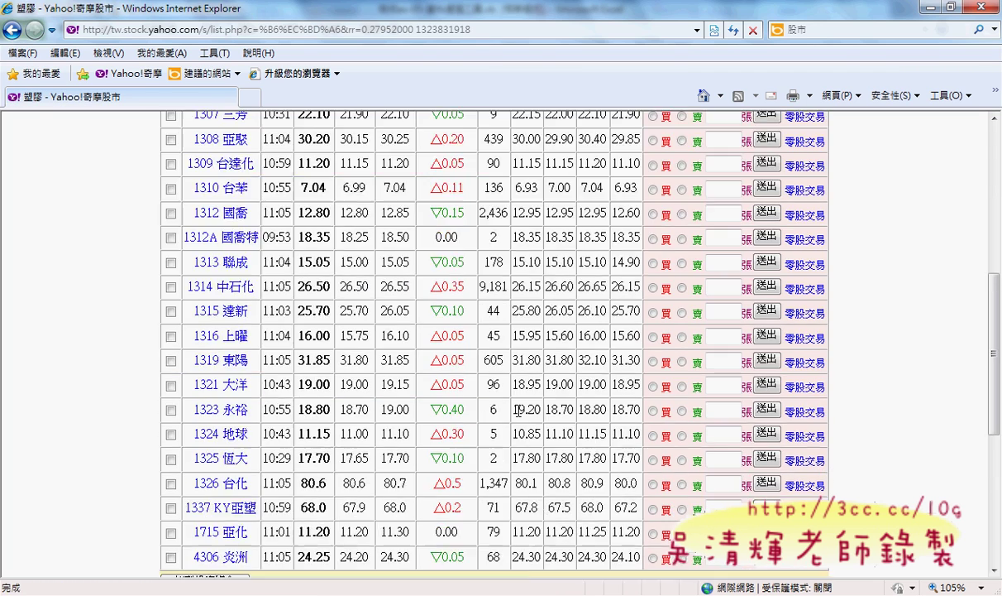
{"action": "scroll", "coordinate": [519, 418], "scroll_direction": "down", "scroll_amount": 5}
{"action": "scroll", "coordinate": [518, 410], "scroll_direction": "up", "scroll_amount": 5}
{"action": "scroll", "coordinate": [518, 411], "scroll_direction": "up", "scroll_amount": 5}
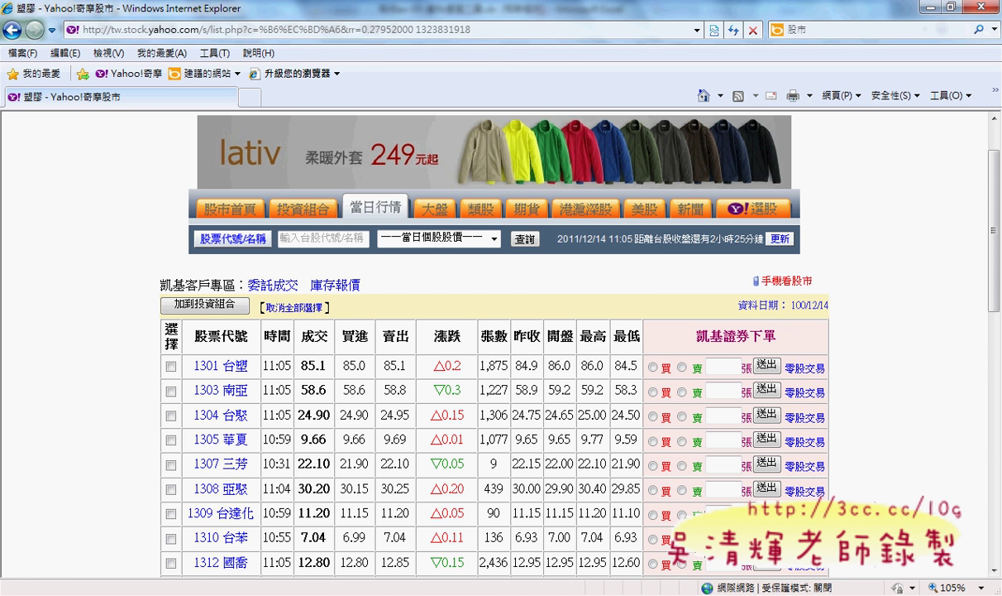
{"action": "left_click", "coordinate": [332, 524]}
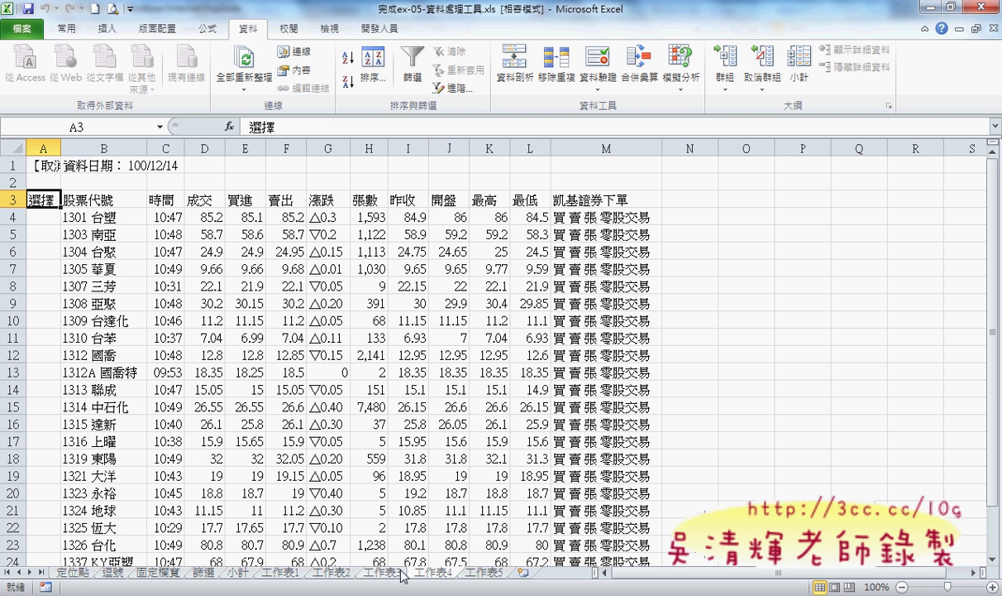
Step: Insert blank sheet 工作表6, start a From Web query, and return to the browser
{"action": "left_click", "coordinate": [524, 573]}
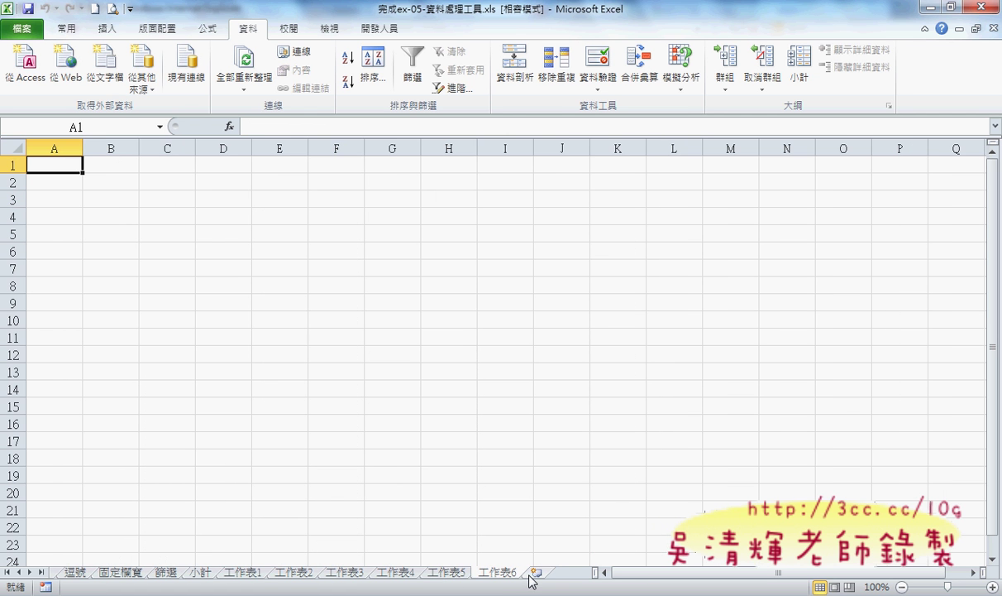
{"action": "left_click", "coordinate": [63, 79]}
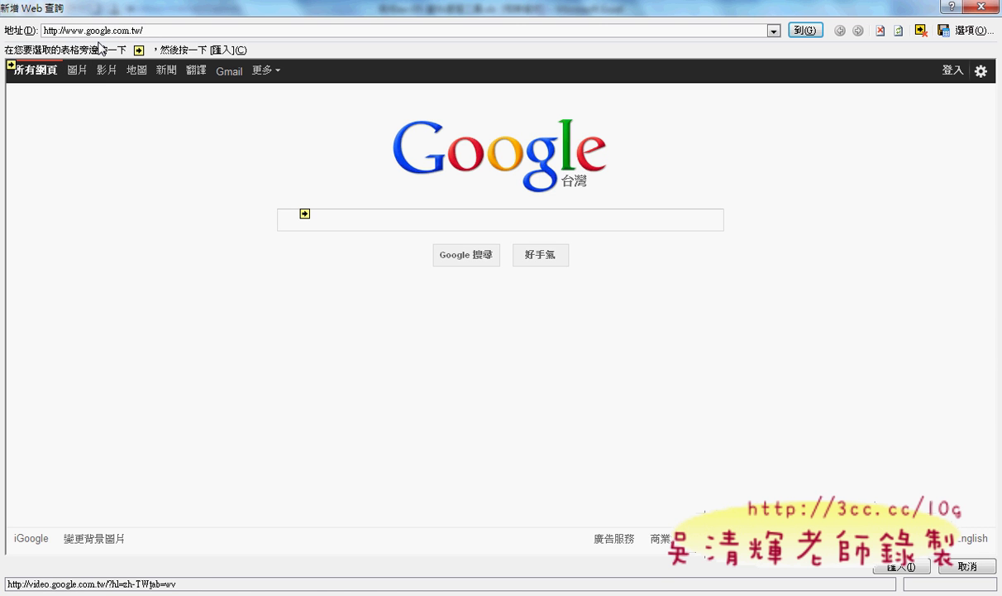
{"action": "left_click_drag", "start_coordinate": [159, 30], "coordinate": [101, 31]}
{"action": "left_click", "coordinate": [458, 595]}
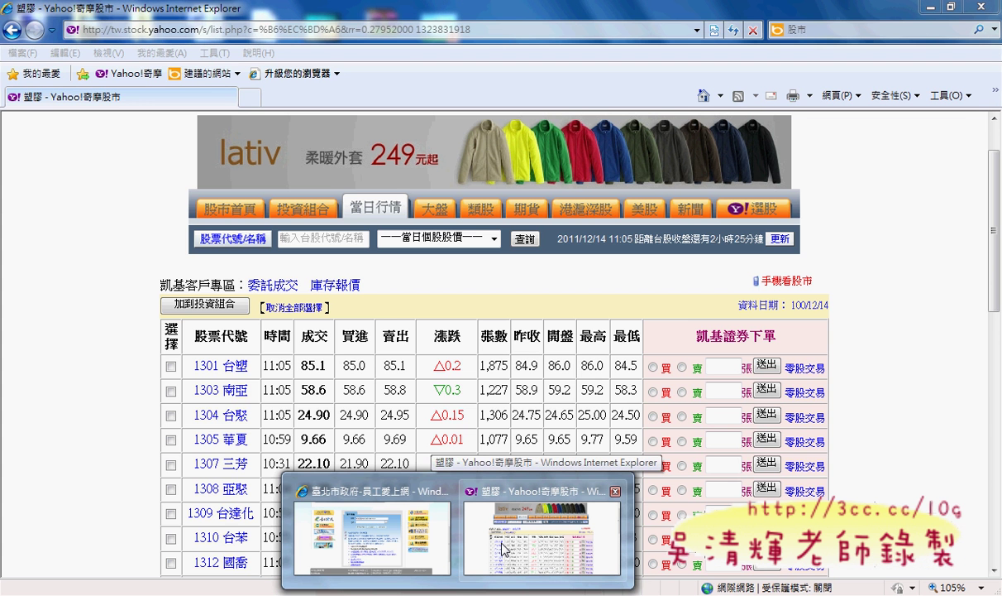
Step: Copy the 塑膠 quote page's web address from Internet Explorer's address bar
{"action": "left_click", "coordinate": [503, 547]}
{"action": "left_click", "coordinate": [317, 33]}
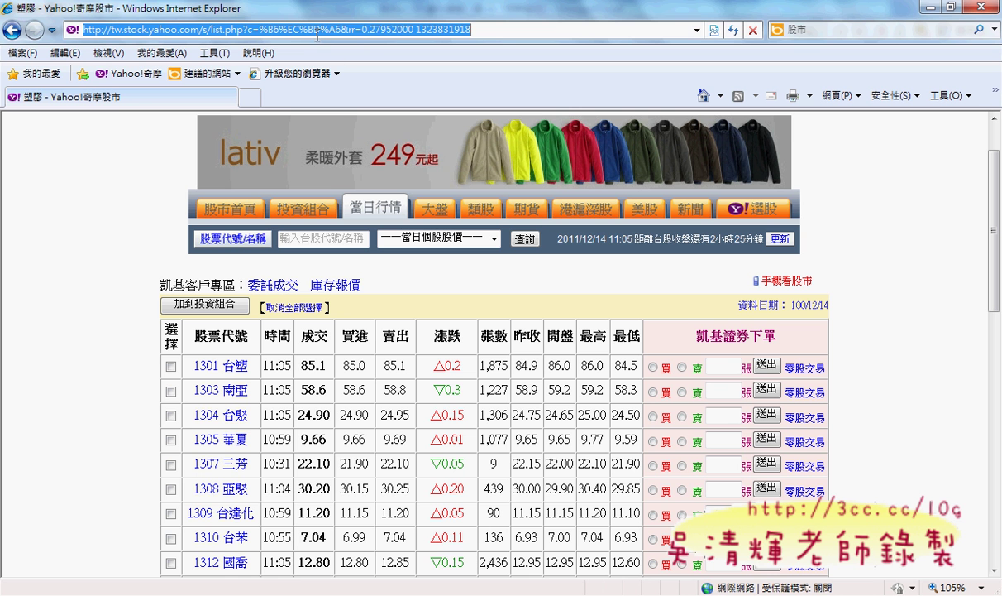
{"action": "right_click", "coordinate": [398, 33]}
{"action": "left_click", "coordinate": [461, 85]}
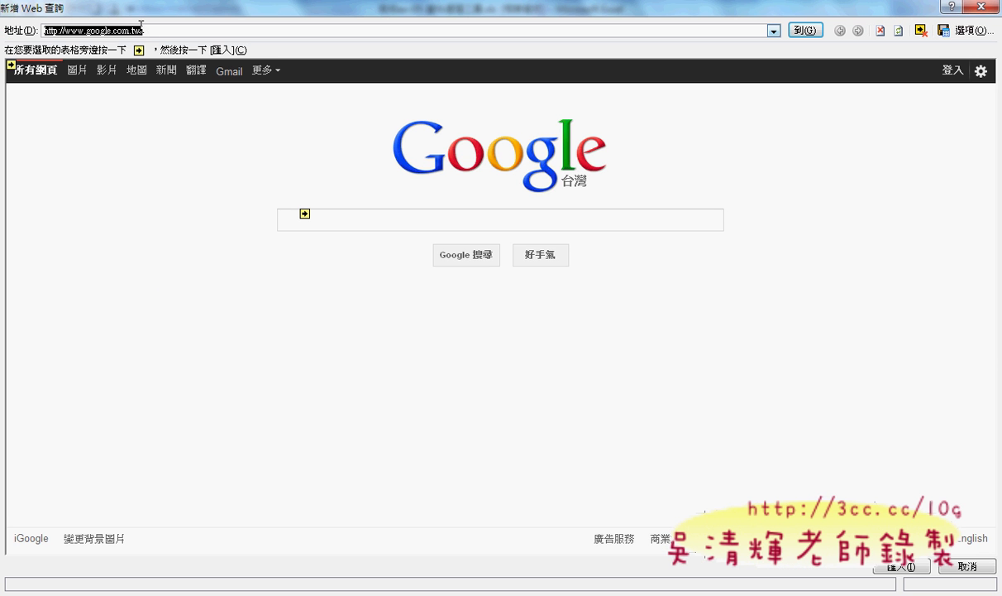
Step: Paste the Yahoo 塑膠 quote URL into the query's 地址 box and load the page
{"action": "right_click", "coordinate": [140, 30]}
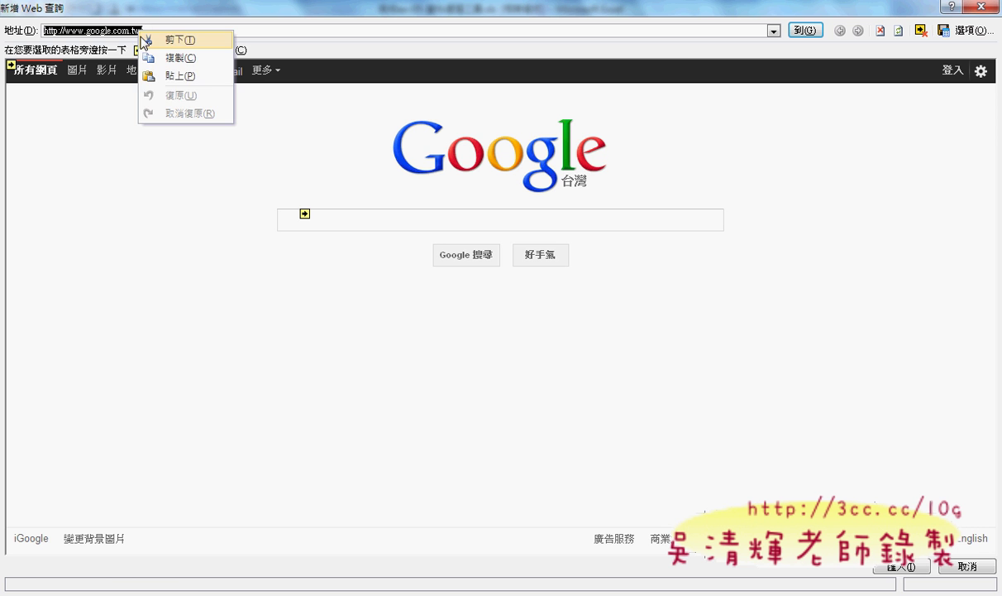
{"action": "left_click", "coordinate": [170, 76]}
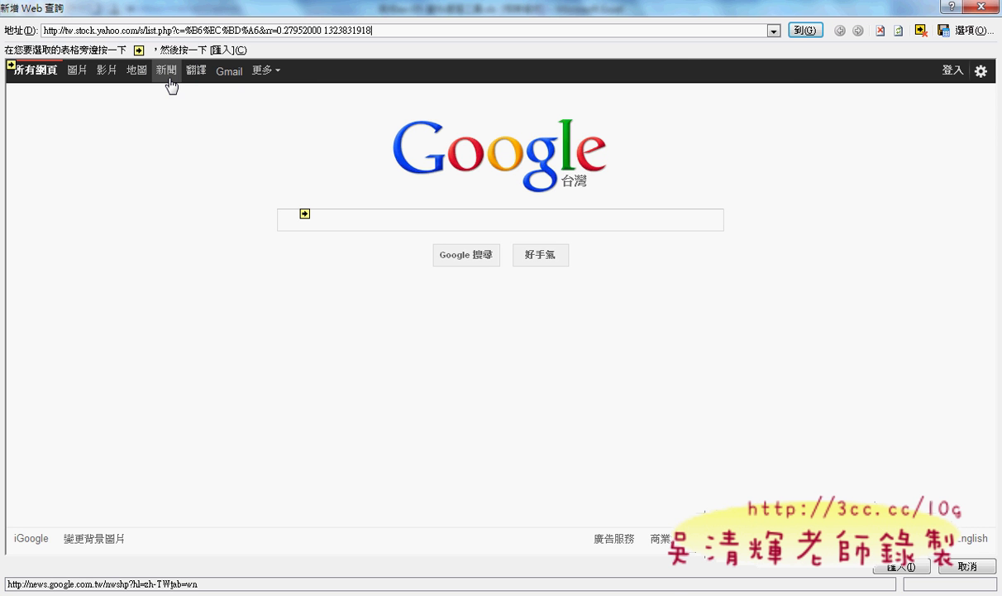
{"action": "left_click", "coordinate": [805, 32]}
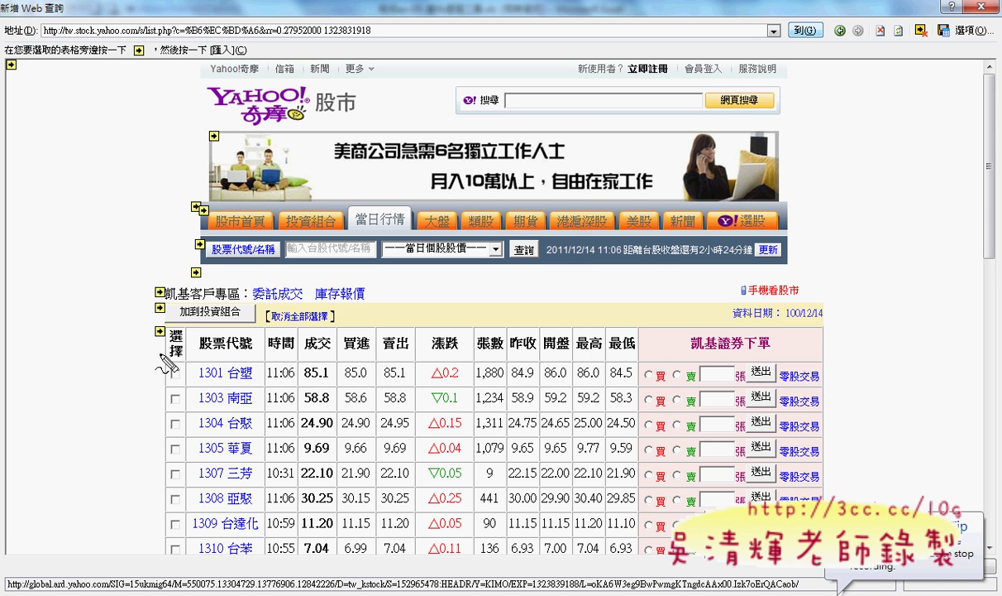
Step: Mark the 塑膠 quote table for import with its arrow marker and choose 匯入
{"action": "left_click_drag", "start_coordinate": [145, 343], "coordinate": [172, 357]}
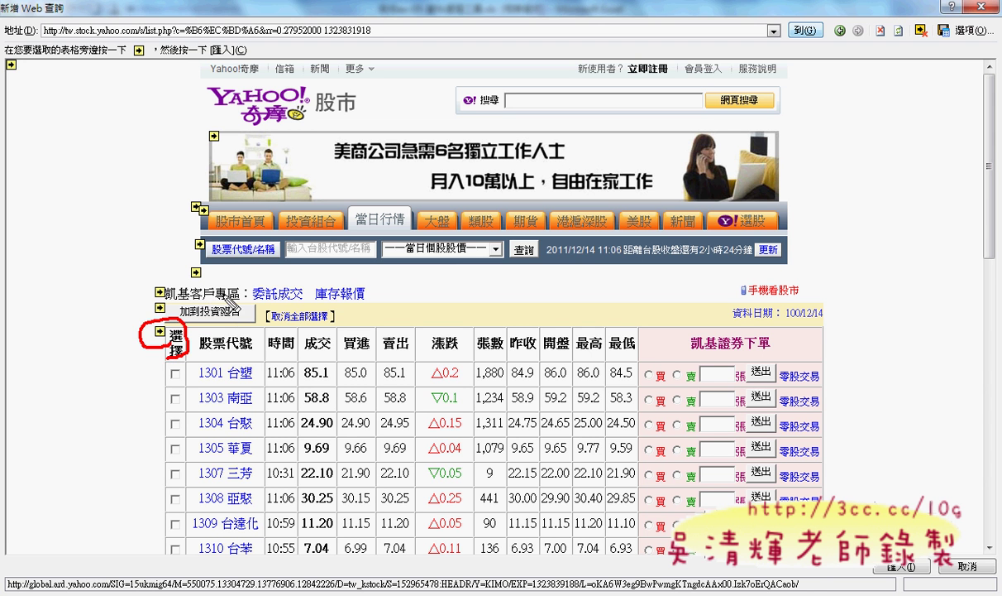
{"action": "key", "text": "Escape"}
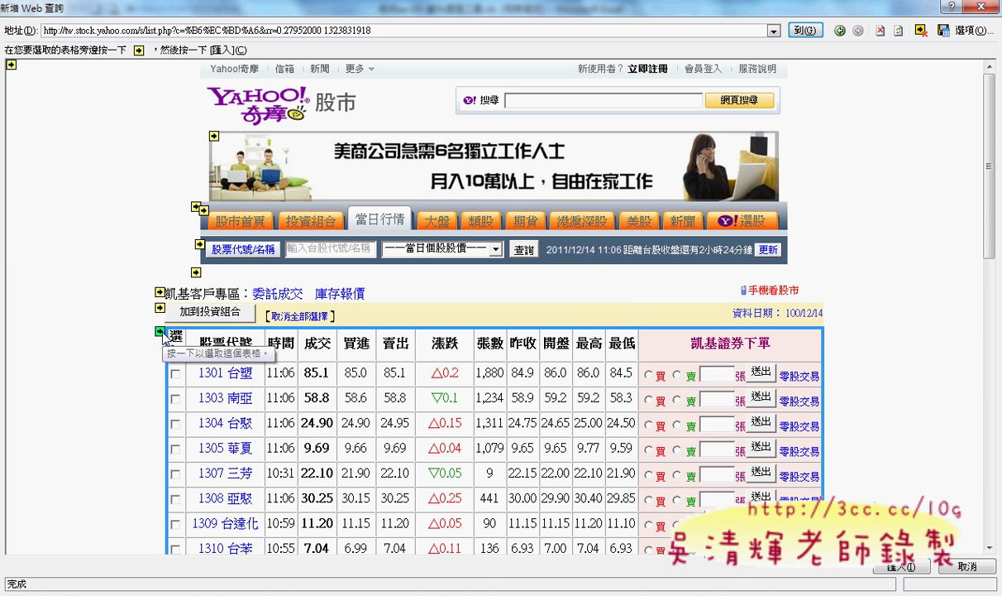
{"action": "left_click", "coordinate": [161, 332]}
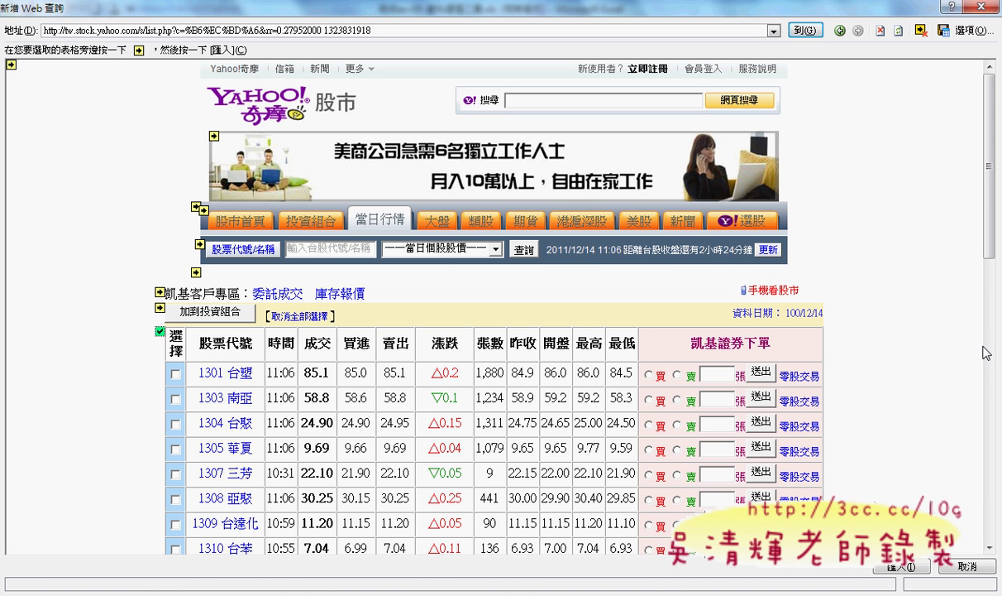
{"action": "scroll", "coordinate": [934, 239], "scroll_direction": "down", "scroll_amount": 1}
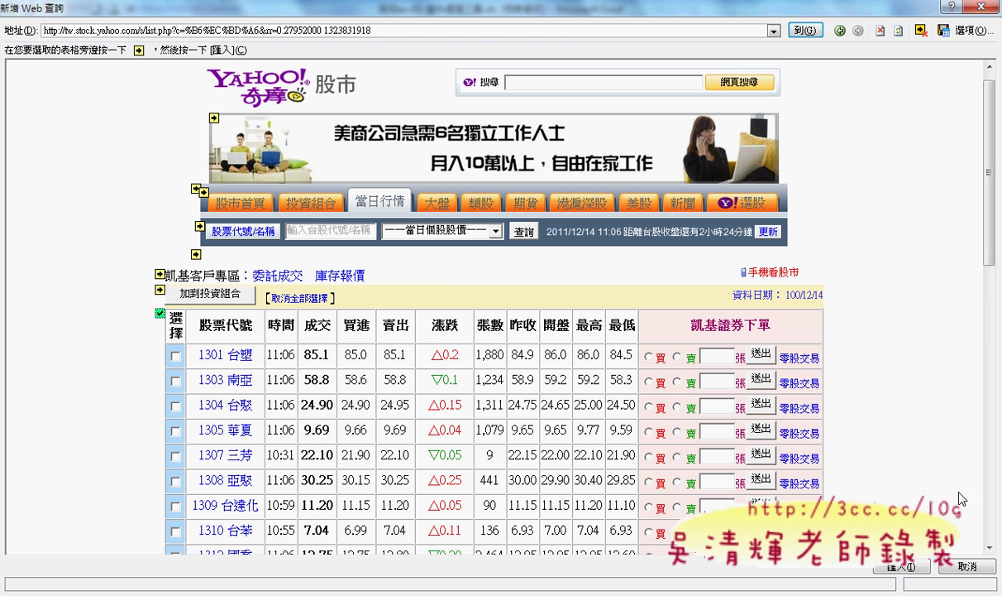
{"action": "left_click", "coordinate": [905, 567]}
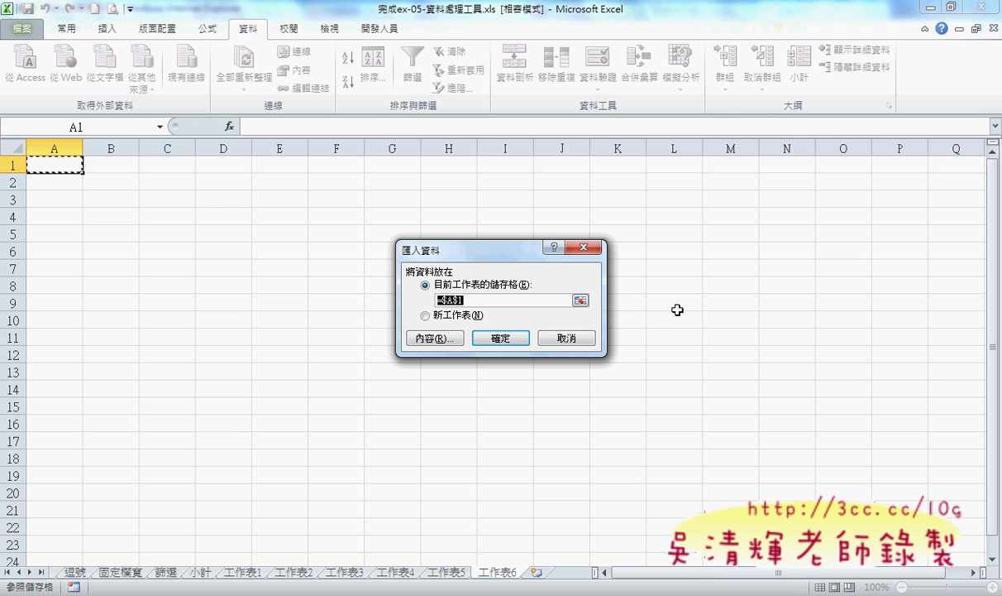
Step: Confirm importing the web data at =$A$1 on the current sheet
{"action": "left_click", "coordinate": [509, 340]}
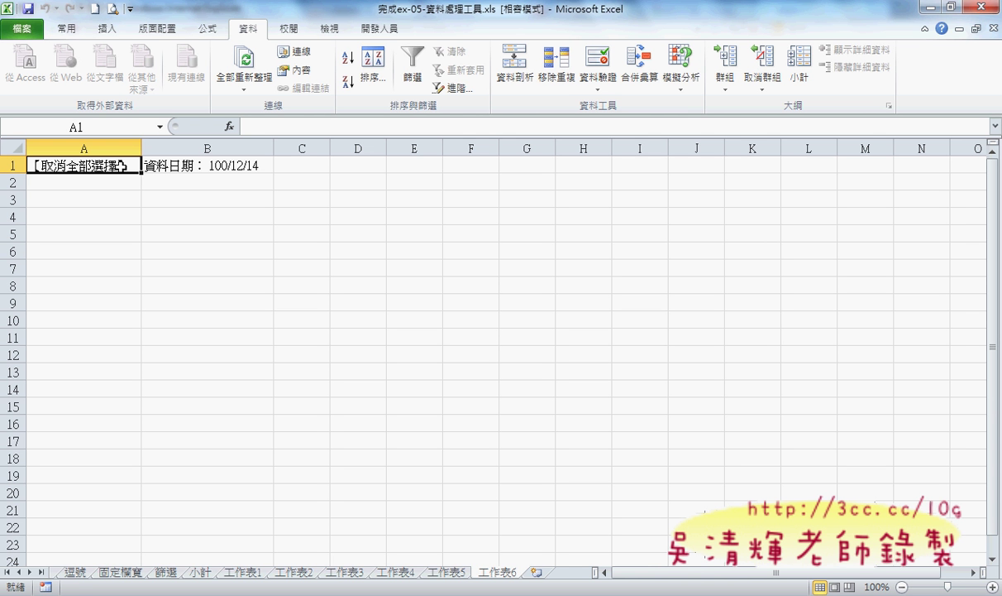
Step: Switch to the Internet Explorer window showing the Yahoo 塑膠 quote page
{"action": "left_click", "coordinate": [414, 594]}
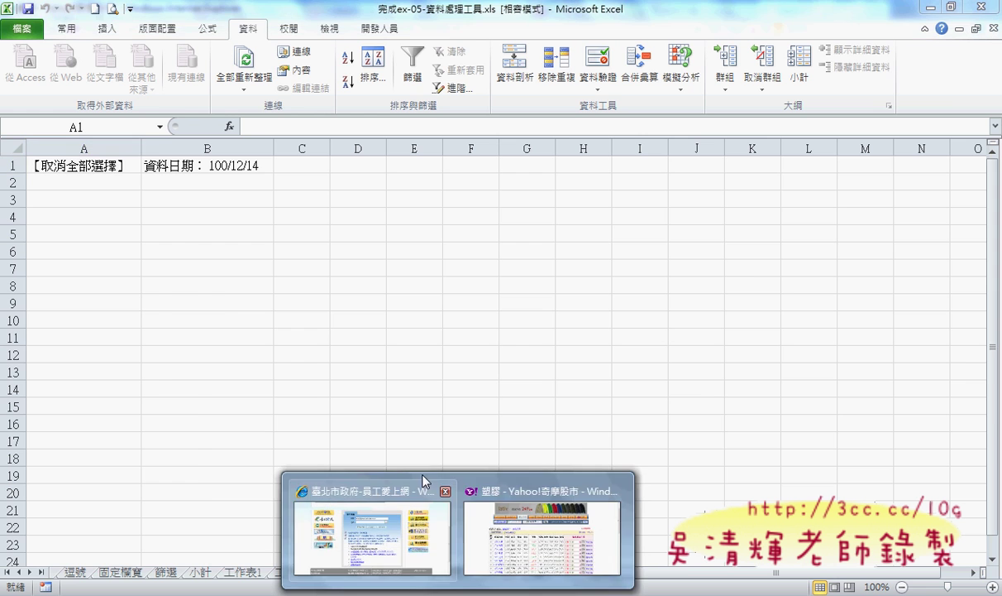
{"action": "left_click", "coordinate": [503, 517]}
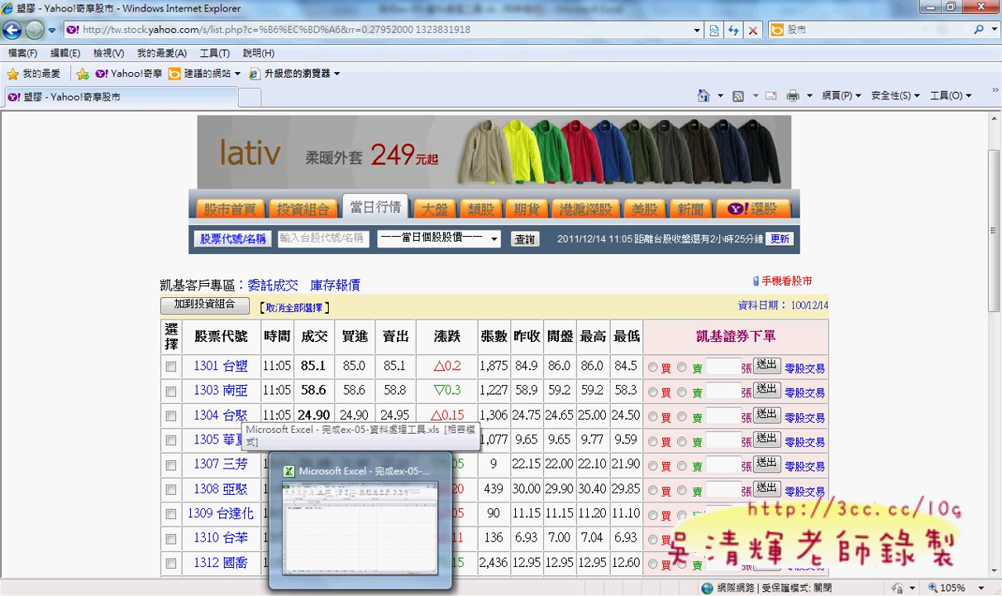
Step: In Excel select cell A3, open and cancel a From Web query, then return to the browser
{"action": "left_click", "coordinate": [360, 525]}
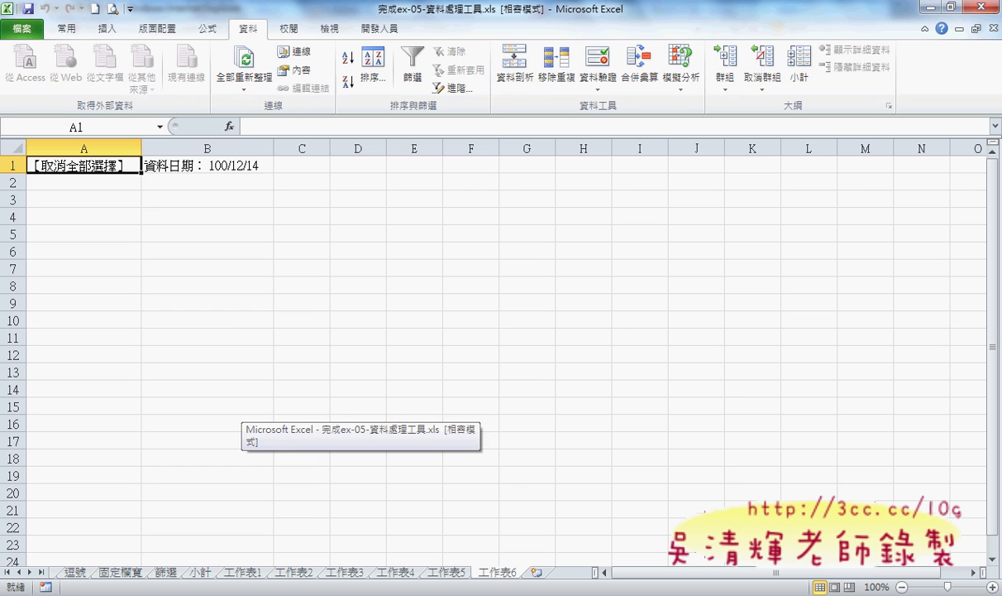
{"action": "left_click", "coordinate": [110, 204]}
{"action": "left_click", "coordinate": [99, 180]}
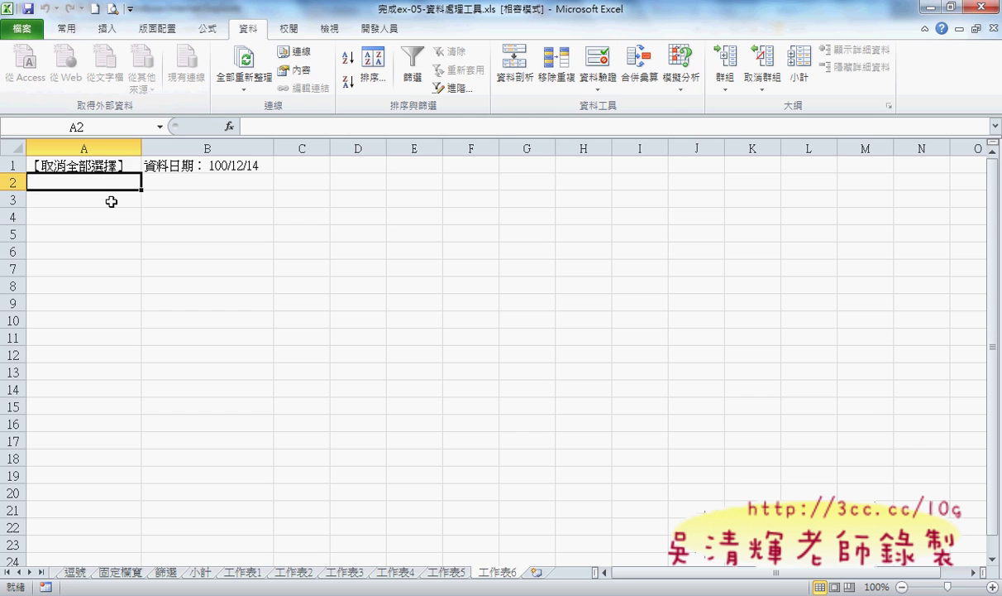
{"action": "left_click", "coordinate": [110, 201]}
{"action": "left_click", "coordinate": [62, 63]}
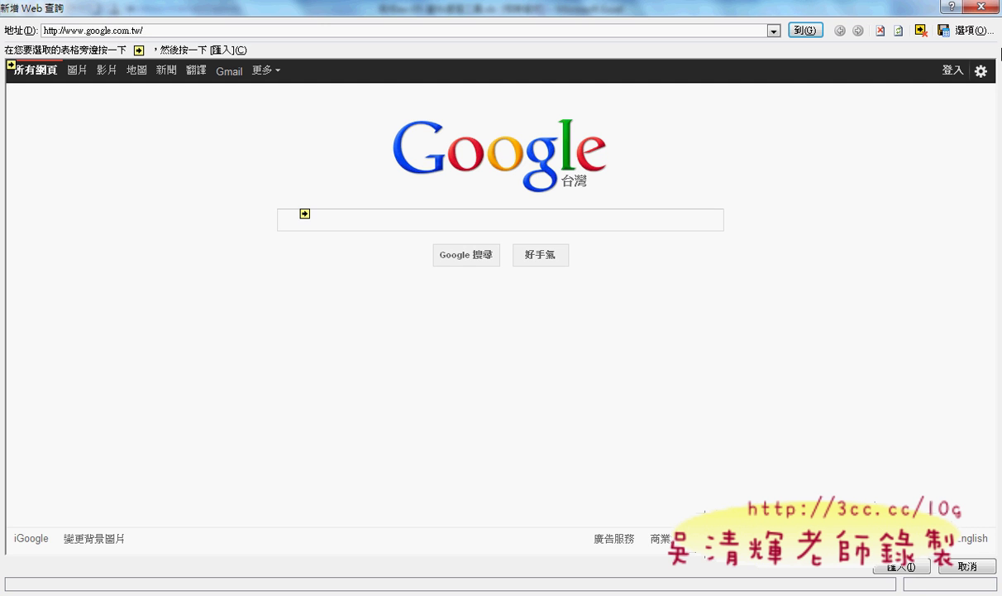
{"action": "left_click", "coordinate": [982, 7]}
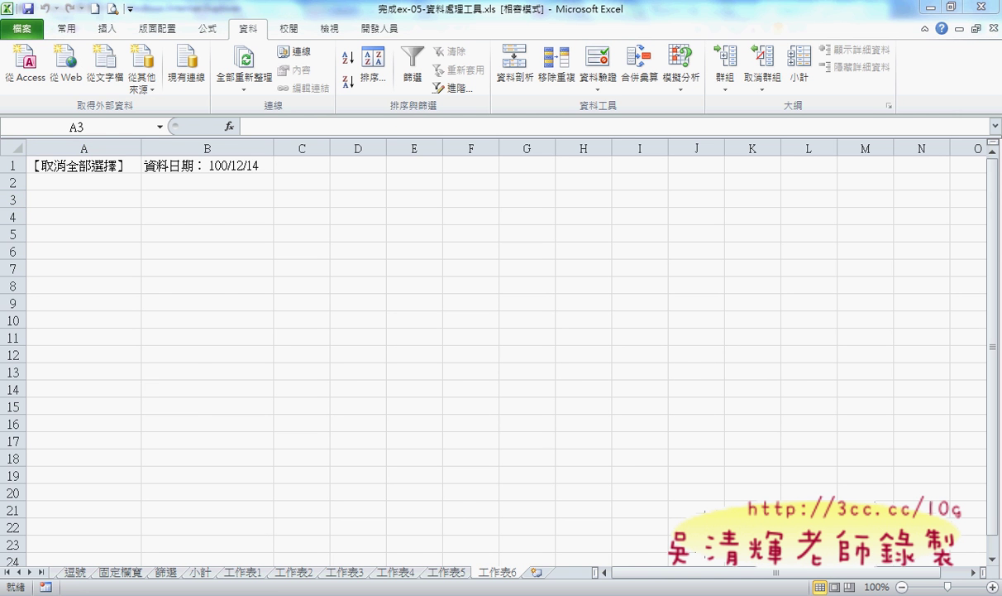
{"action": "left_click", "coordinate": [496, 506]}
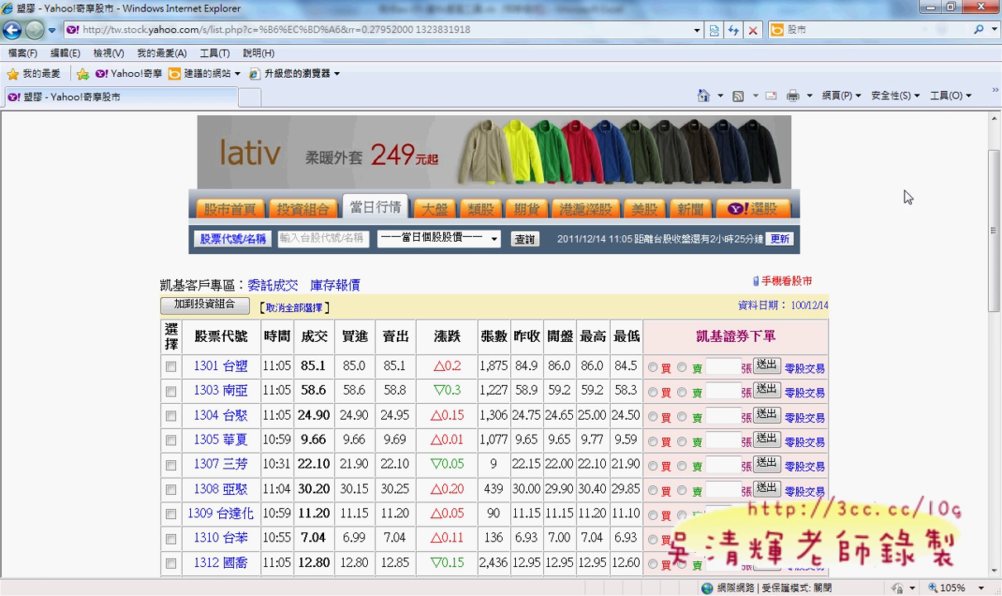
Step: Open Internet Options' Security settings and the Internet zone's Custom level dialog
{"action": "left_click", "coordinate": [955, 96]}
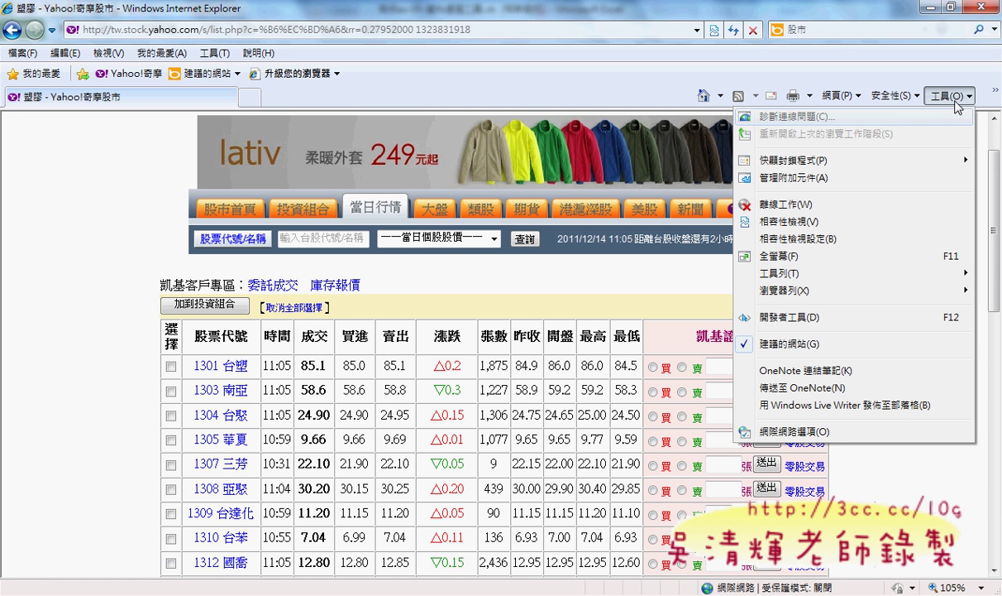
{"action": "left_click", "coordinate": [769, 431]}
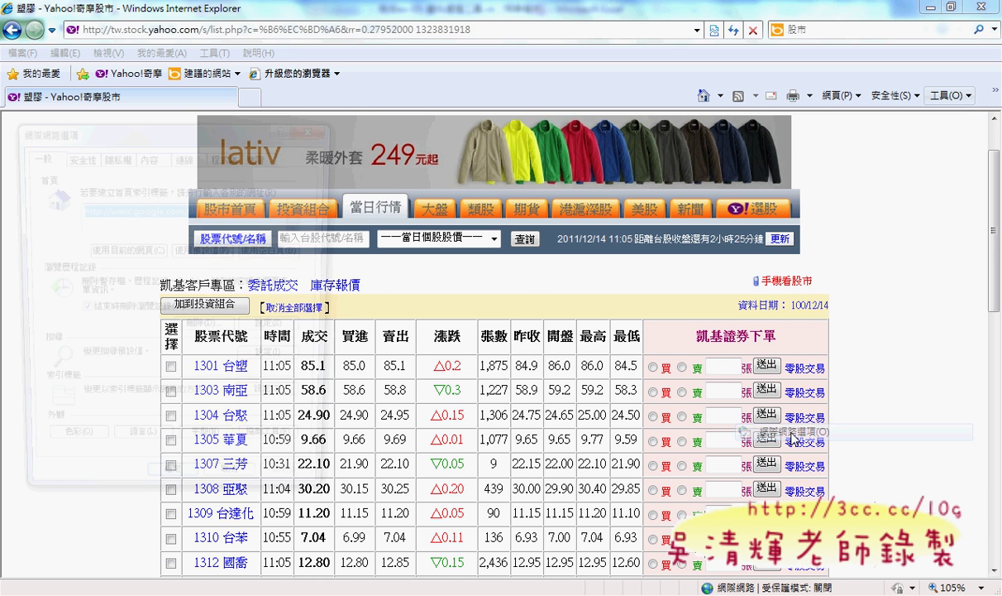
{"action": "left_click_drag", "start_coordinate": [213, 131], "coordinate": [404, 82]}
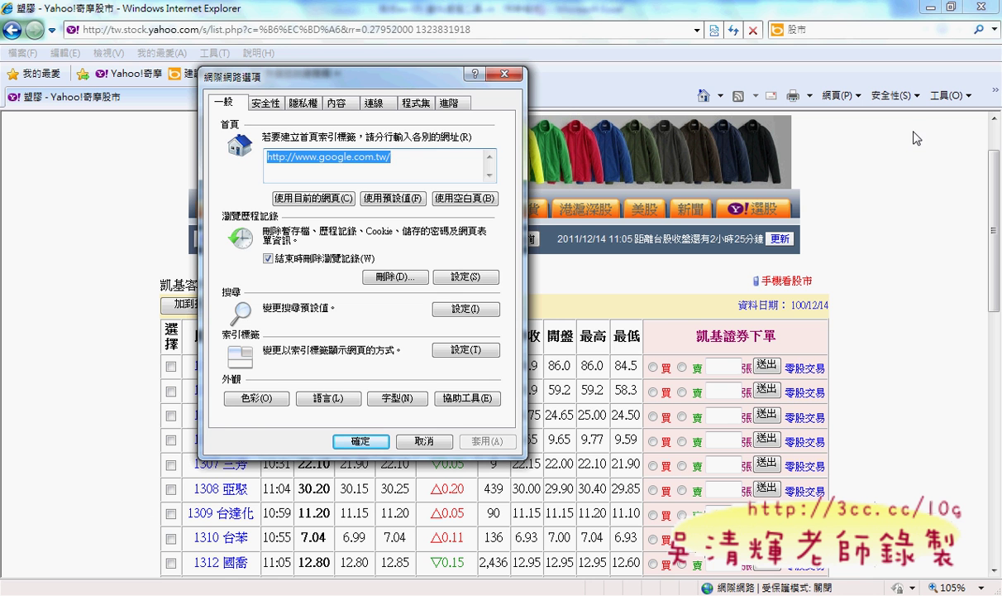
{"action": "left_click", "coordinate": [268, 103]}
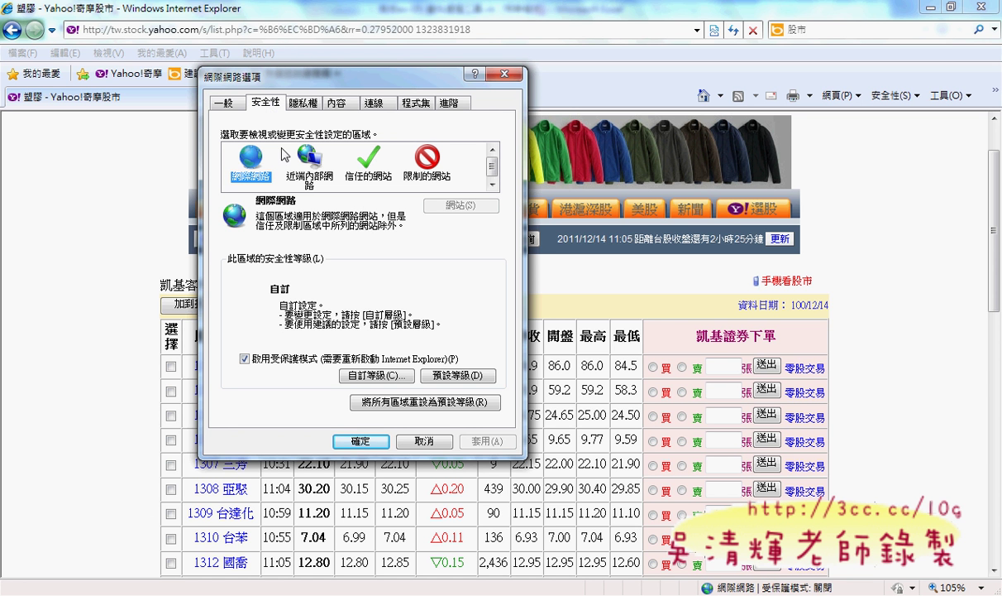
{"action": "left_click", "coordinate": [377, 375]}
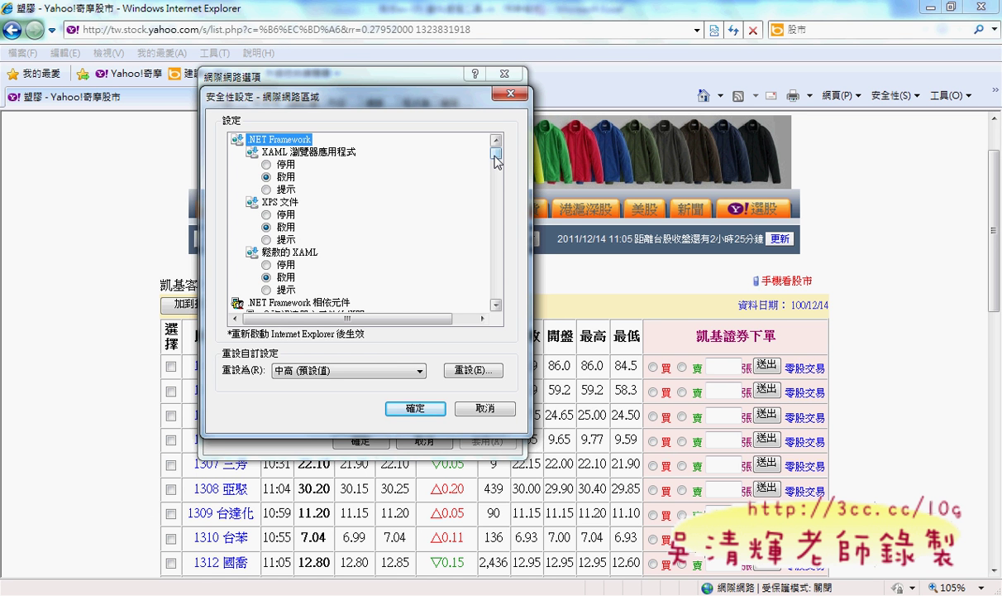
Step: Set the Internet zone's Active scripting to 停用, confirm the change, and close Internet Options
{"action": "left_click_drag", "start_coordinate": [496, 160], "coordinate": [498, 236]}
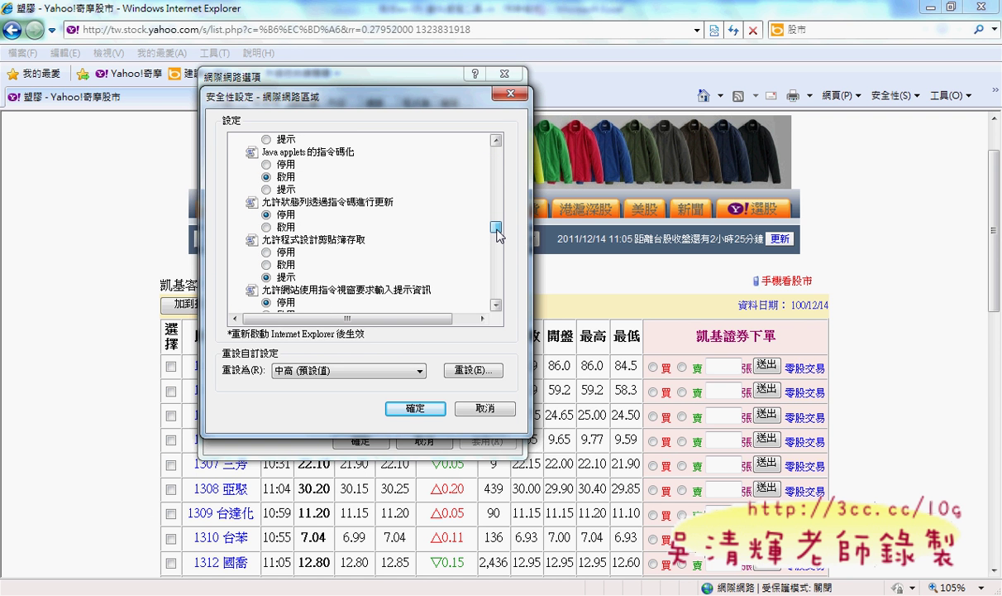
{"action": "left_click", "coordinate": [496, 141]}
{"action": "left_click", "coordinate": [496, 140]}
{"action": "left_click", "coordinate": [496, 141]}
{"action": "left_click", "coordinate": [496, 140]}
{"action": "left_click", "coordinate": [497, 140]}
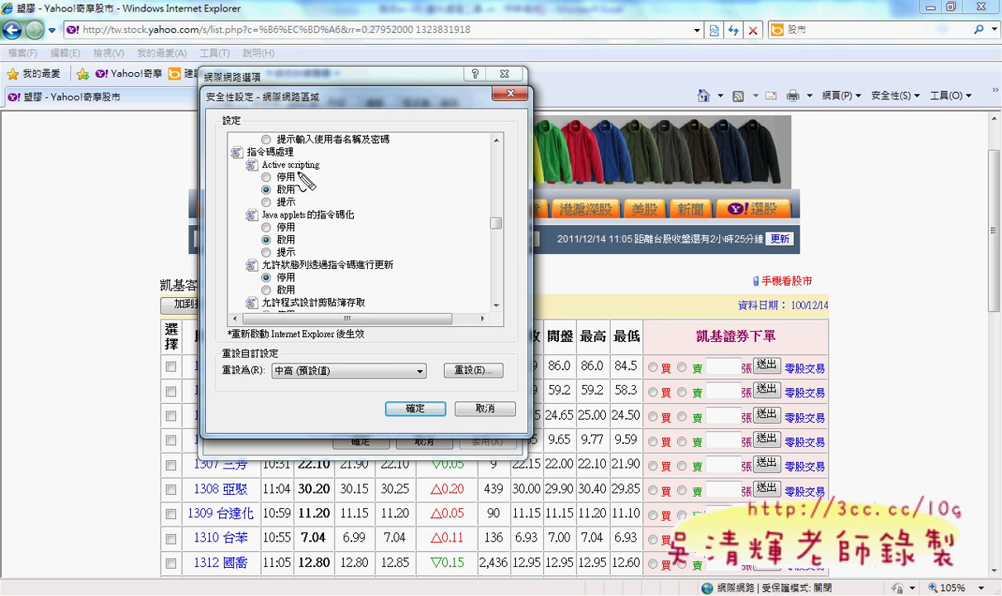
{"action": "mouse_move", "coordinate": [243, 161]}
{"action": "left_mouse_down"}
{"action": "mouse_move", "coordinate": [295, 158]}
{"action": "mouse_move", "coordinate": [233, 160]}
{"action": "mouse_move", "coordinate": [320, 171]}
{"action": "left_mouse_up"}
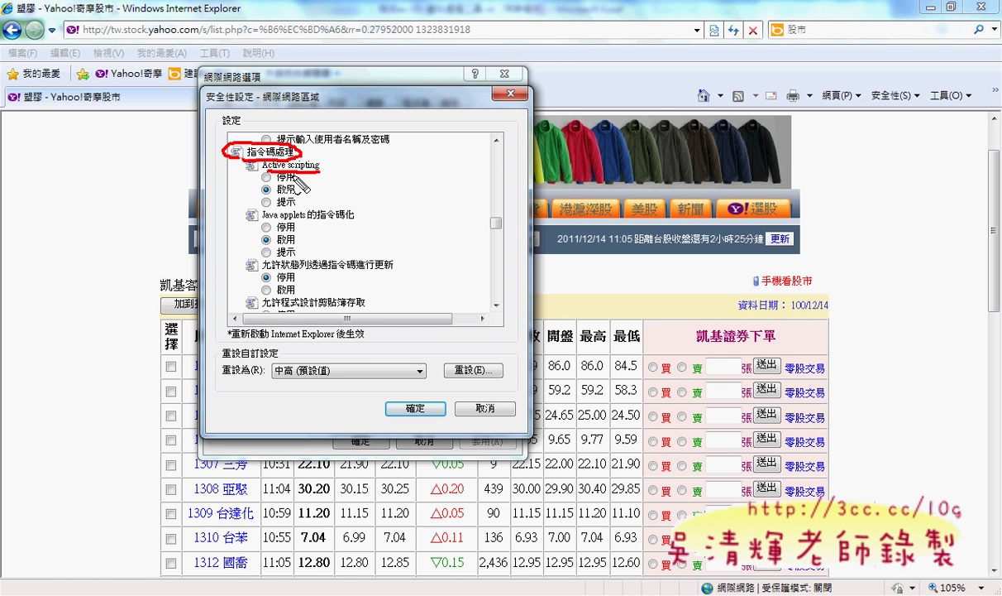
{"action": "left_click", "coordinate": [285, 177]}
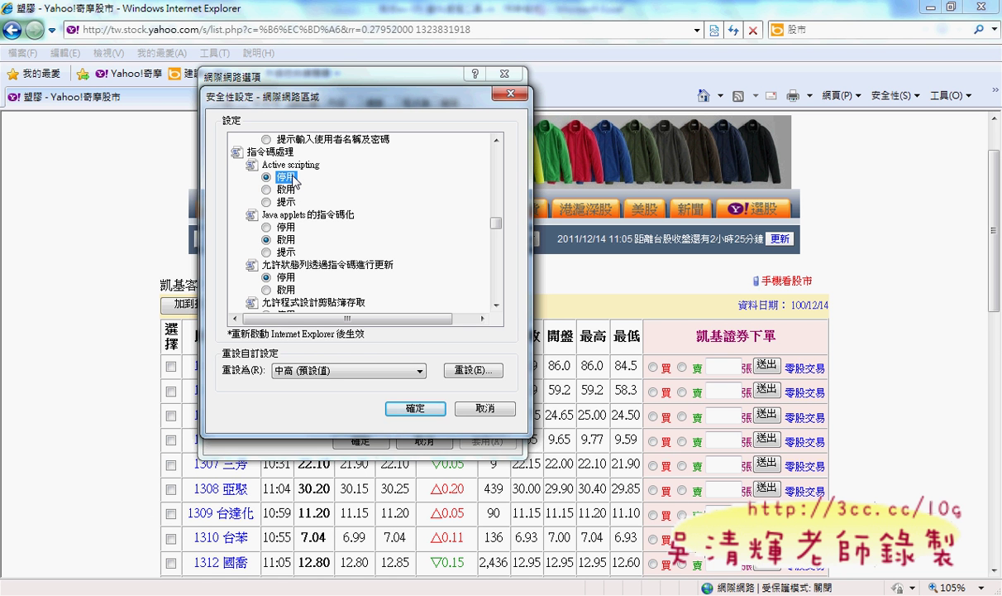
{"action": "left_click", "coordinate": [420, 407]}
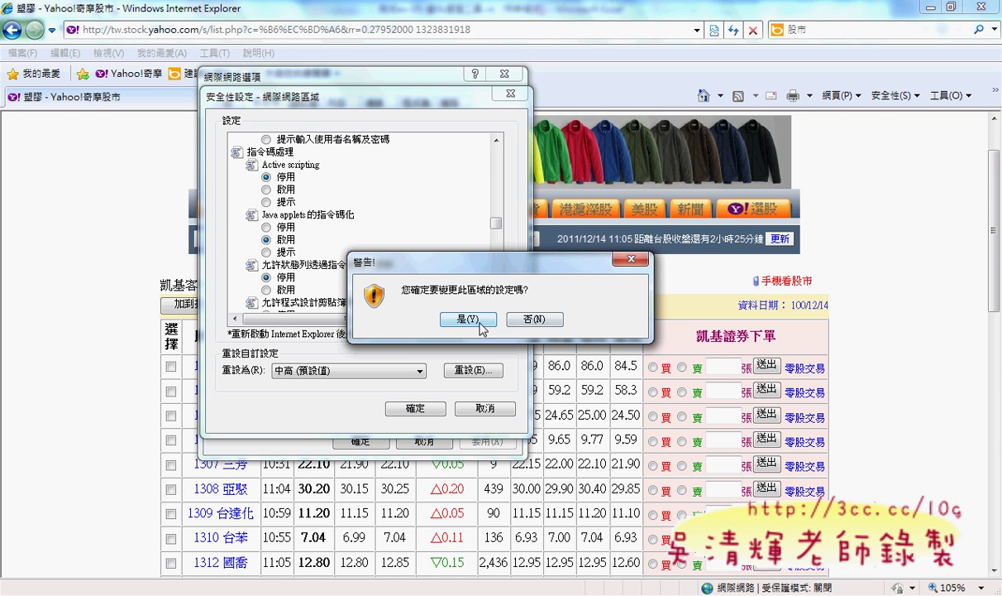
{"action": "left_click", "coordinate": [481, 317]}
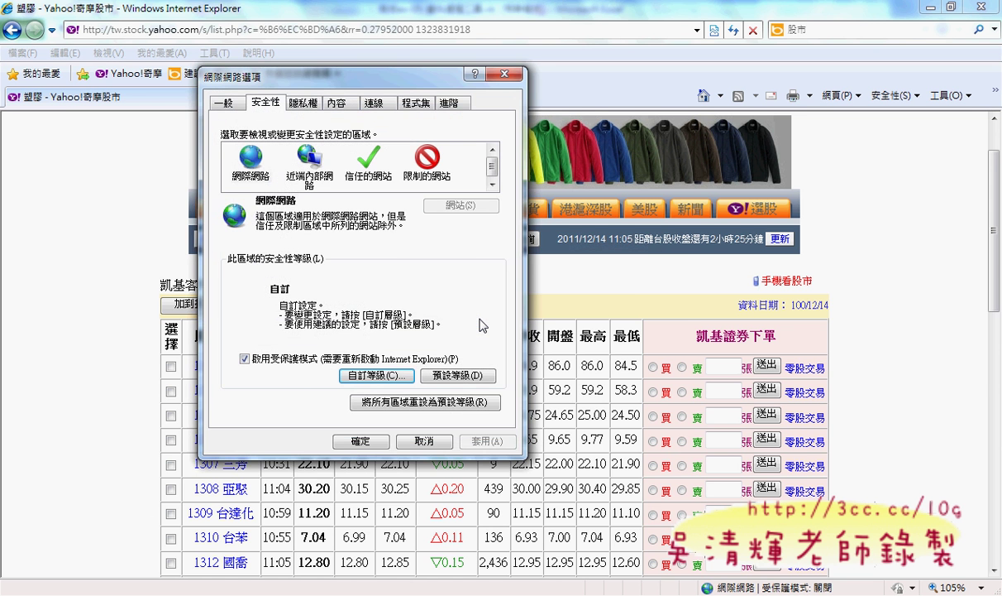
{"action": "left_click", "coordinate": [363, 442]}
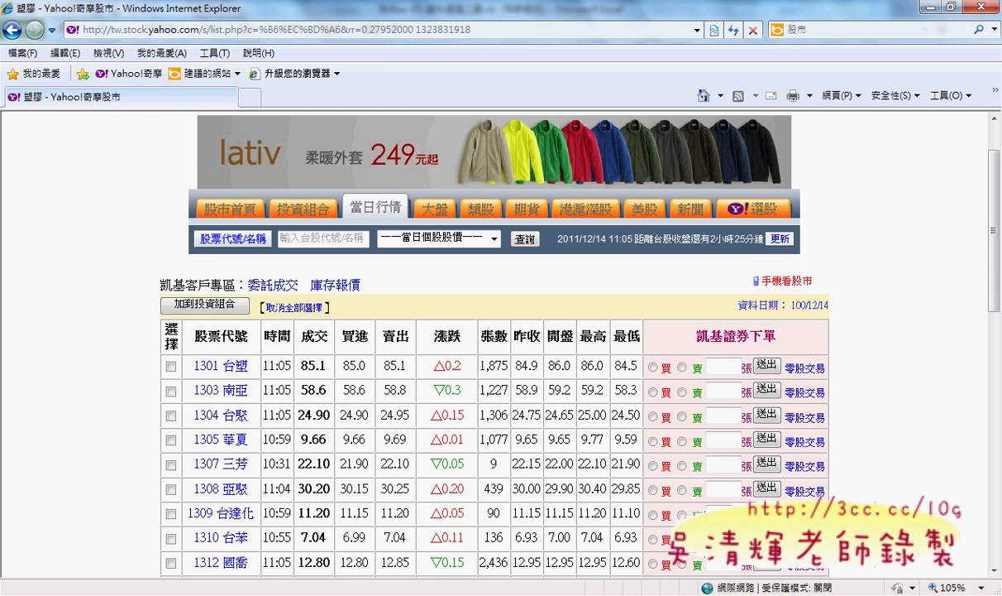
Step: In Excel, start a From Web query and load the pasted Yahoo stock page address
{"action": "key", "text": "alt+Tab"}
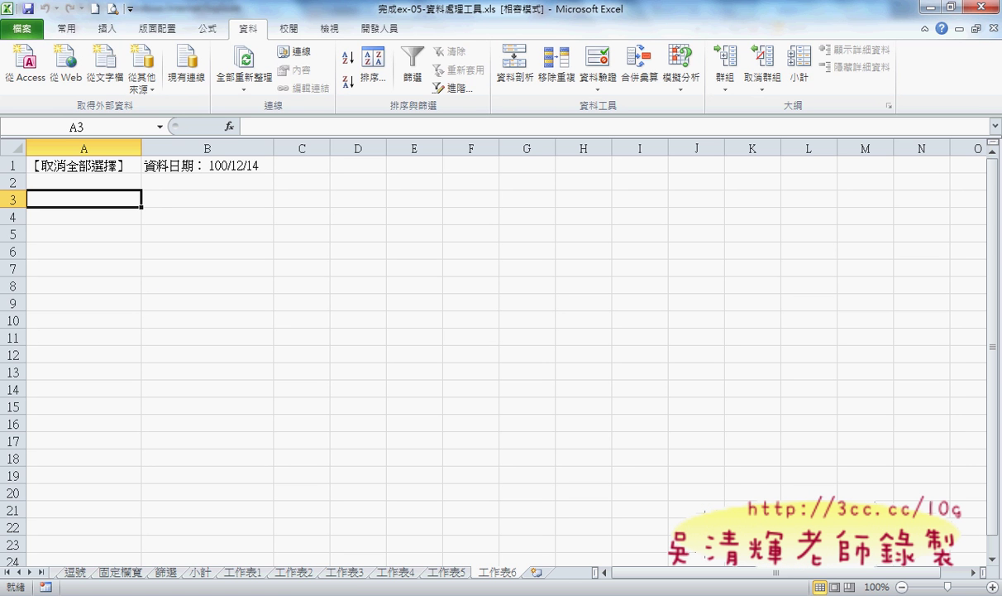
{"action": "left_click", "coordinate": [66, 62]}
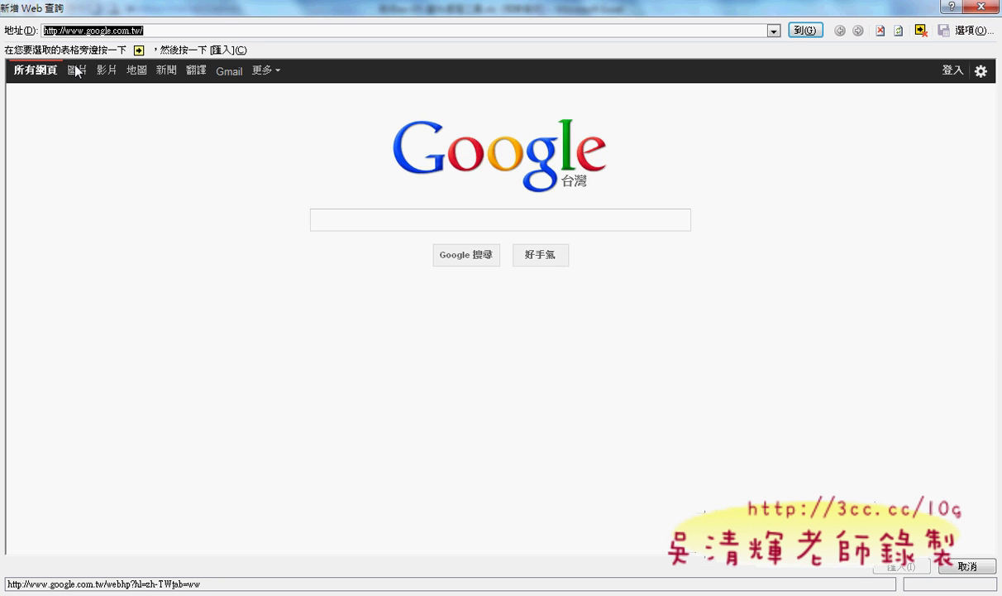
{"action": "right_click", "coordinate": [138, 31]}
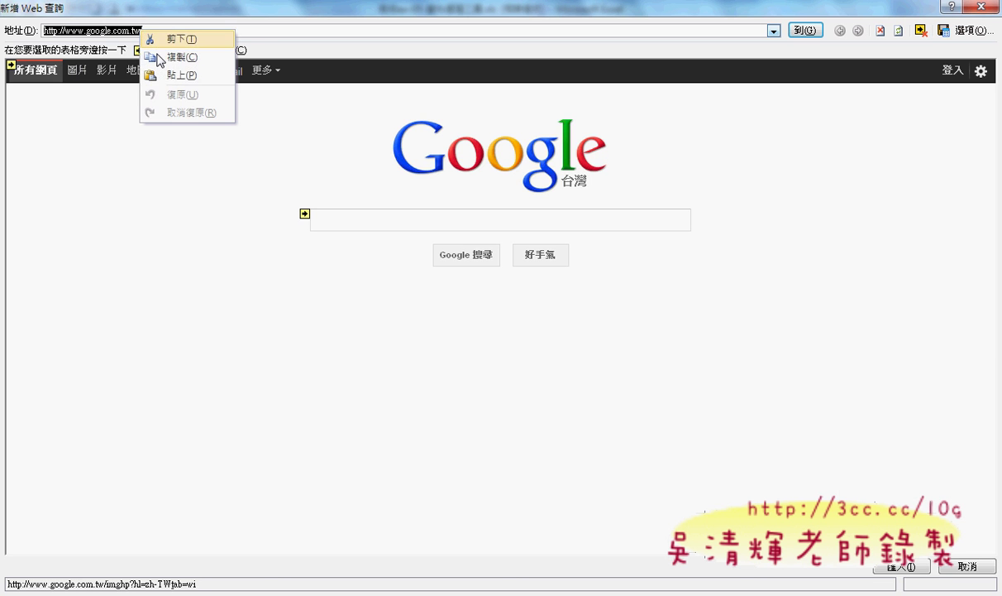
{"action": "left_click", "coordinate": [158, 74]}
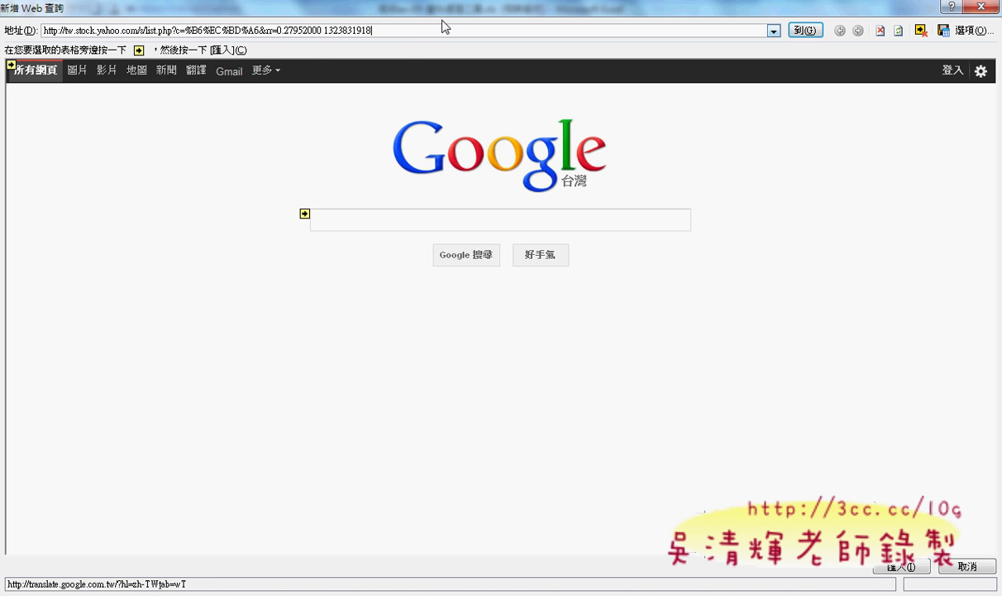
{"action": "left_click", "coordinate": [817, 34]}
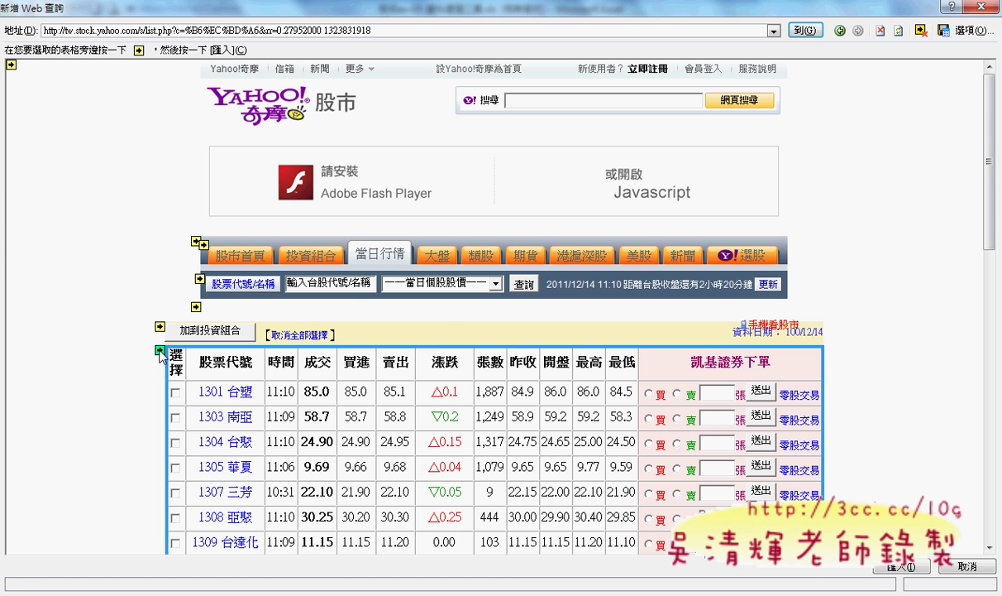
Step: Import the stock quote table into 工作表6 starting at cell A3
{"action": "left_click", "coordinate": [161, 350]}
{"action": "left_click", "coordinate": [902, 566]}
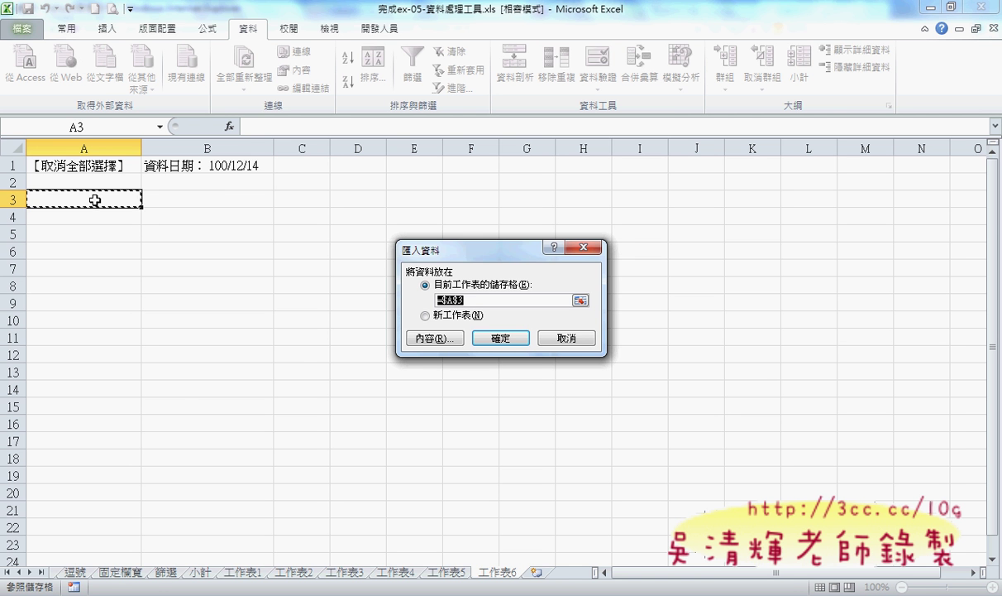
{"action": "left_click", "coordinate": [506, 339]}
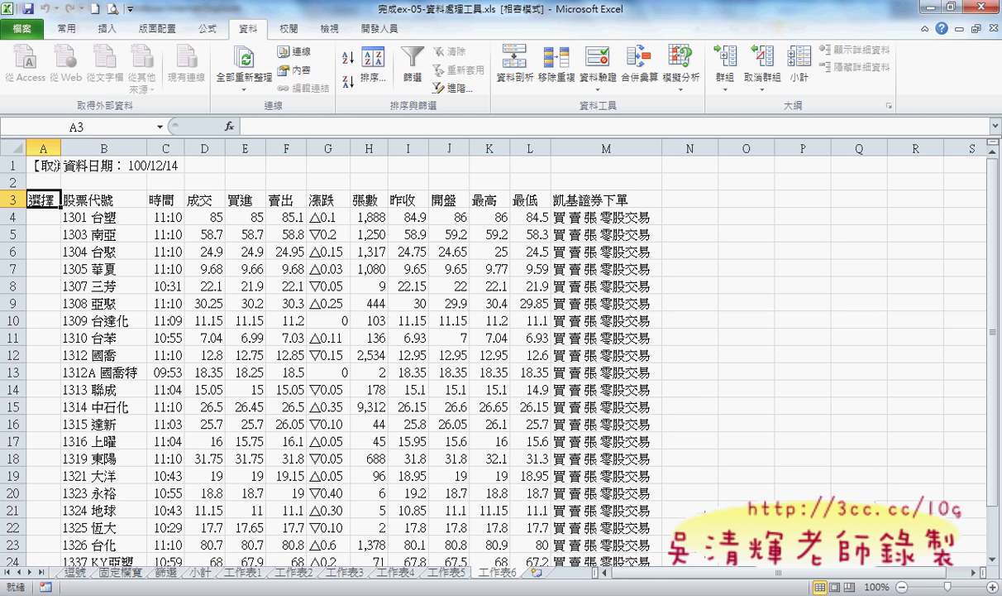
Step: Open the Internet zone's custom security level in Internet Explorer's Internet Options
{"action": "left_click", "coordinate": [530, 502]}
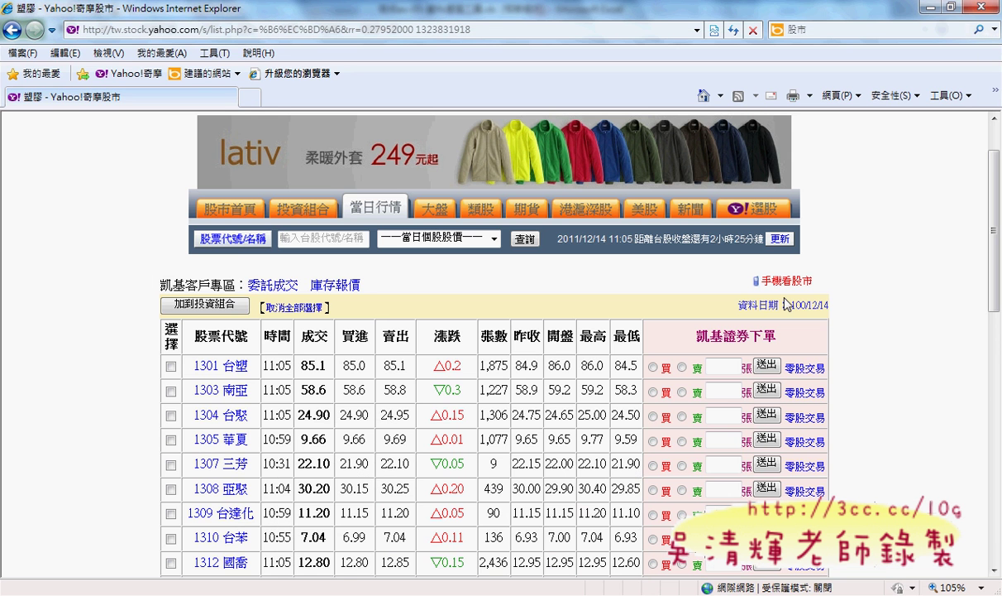
{"action": "left_click", "coordinate": [950, 95]}
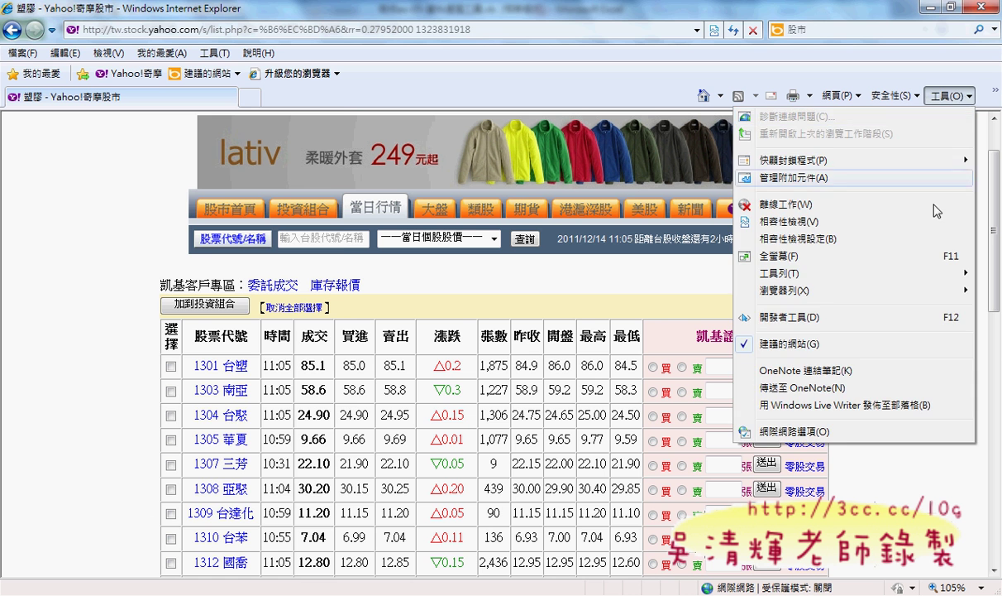
{"action": "left_click", "coordinate": [840, 432]}
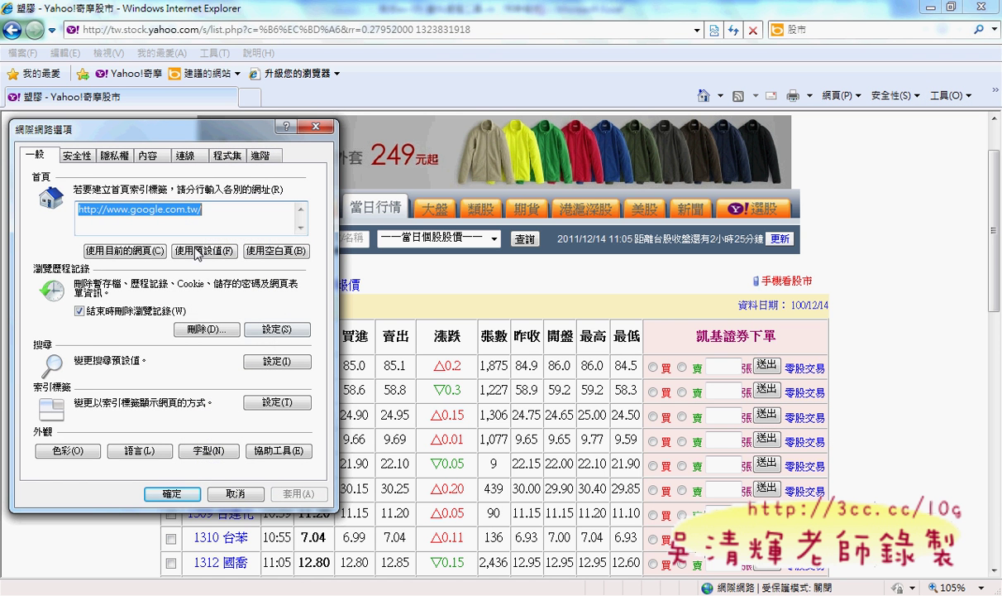
{"action": "left_click", "coordinate": [73, 155]}
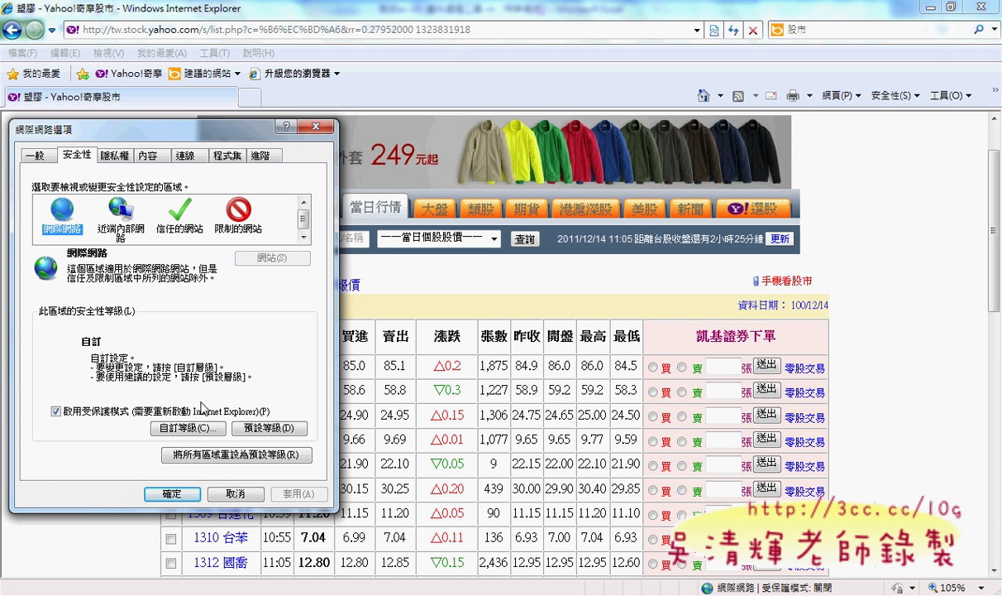
{"action": "left_click", "coordinate": [190, 428]}
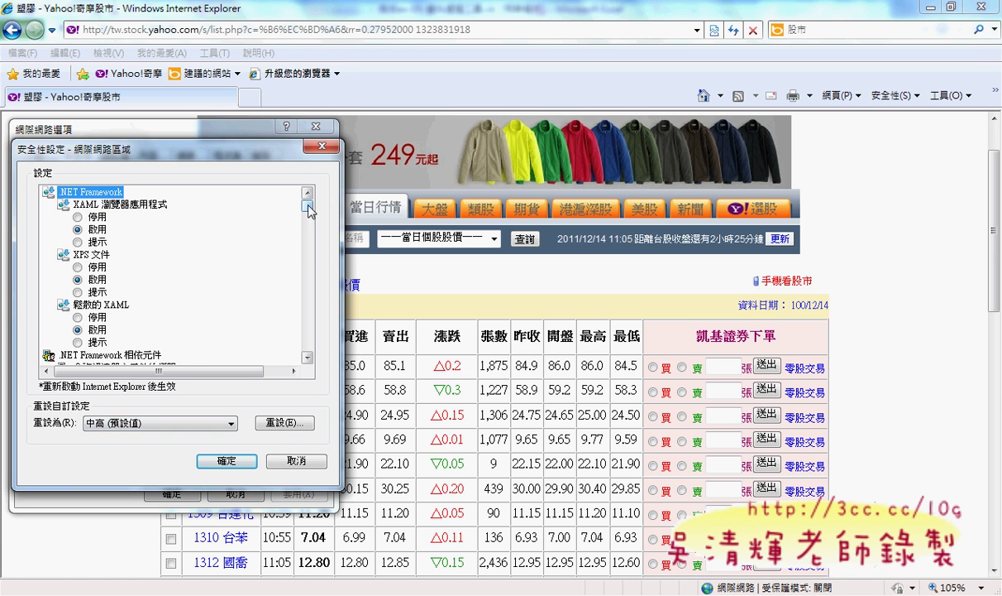
Step: Set Active scripting to 啟用, confirm the zone change, and close Internet Options
{"action": "left_click_drag", "start_coordinate": [308, 208], "coordinate": [308, 284]}
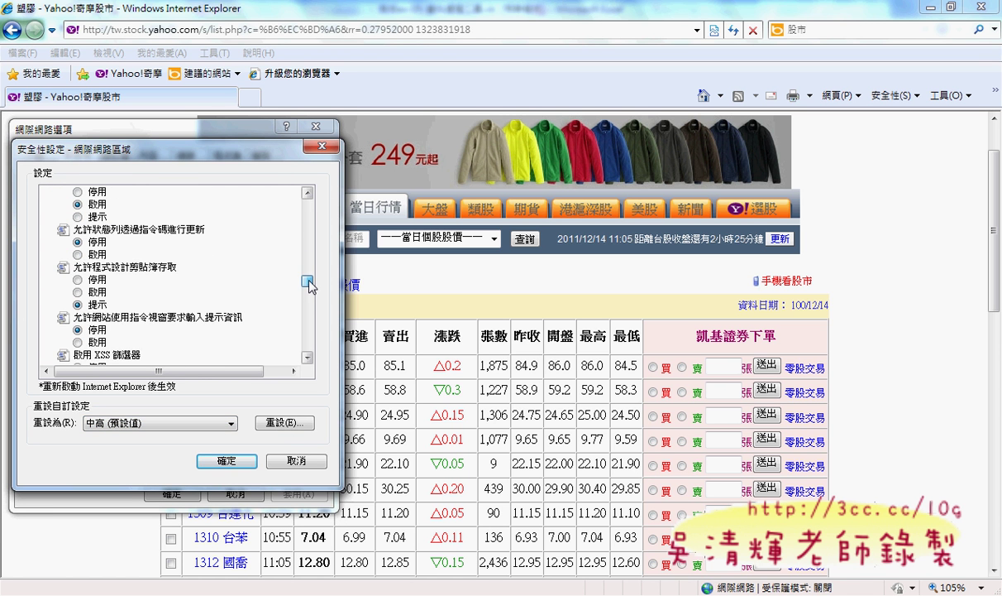
{"action": "left_click", "coordinate": [308, 192]}
{"action": "left_click", "coordinate": [308, 193]}
{"action": "left_click", "coordinate": [308, 193]}
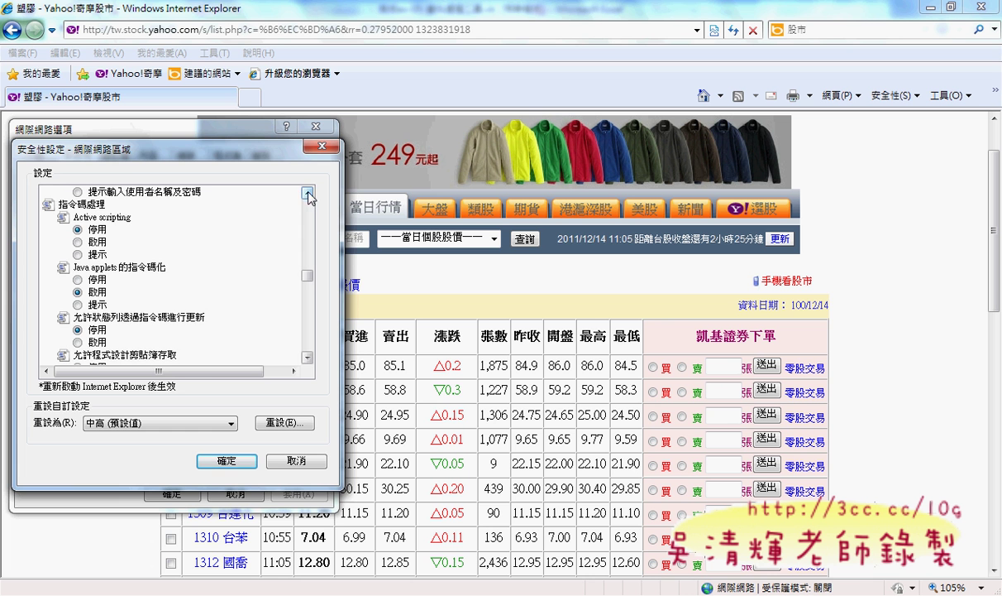
{"action": "left_click", "coordinate": [102, 242]}
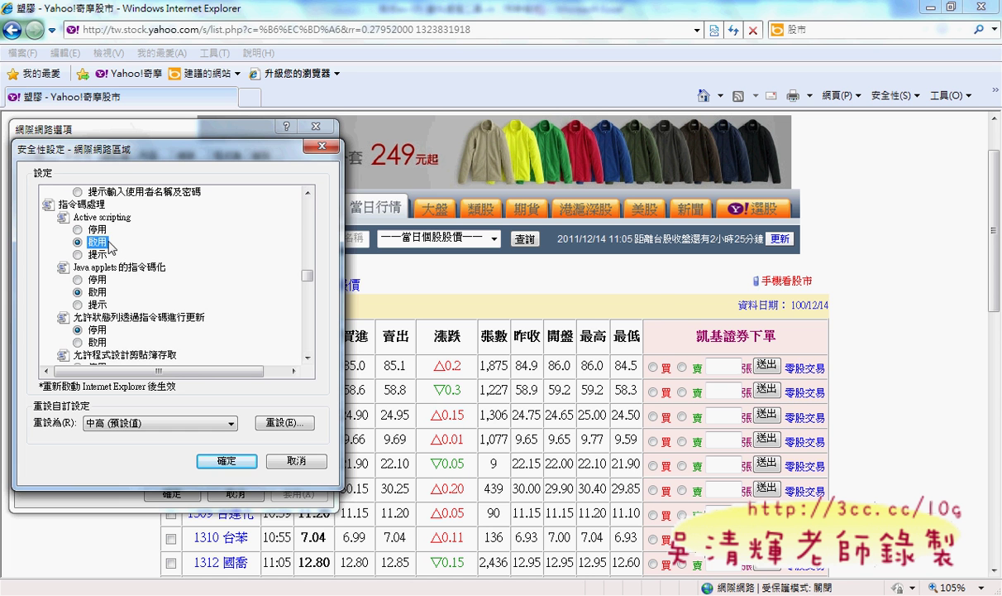
{"action": "left_click", "coordinate": [232, 464]}
{"action": "left_click", "coordinate": [462, 313]}
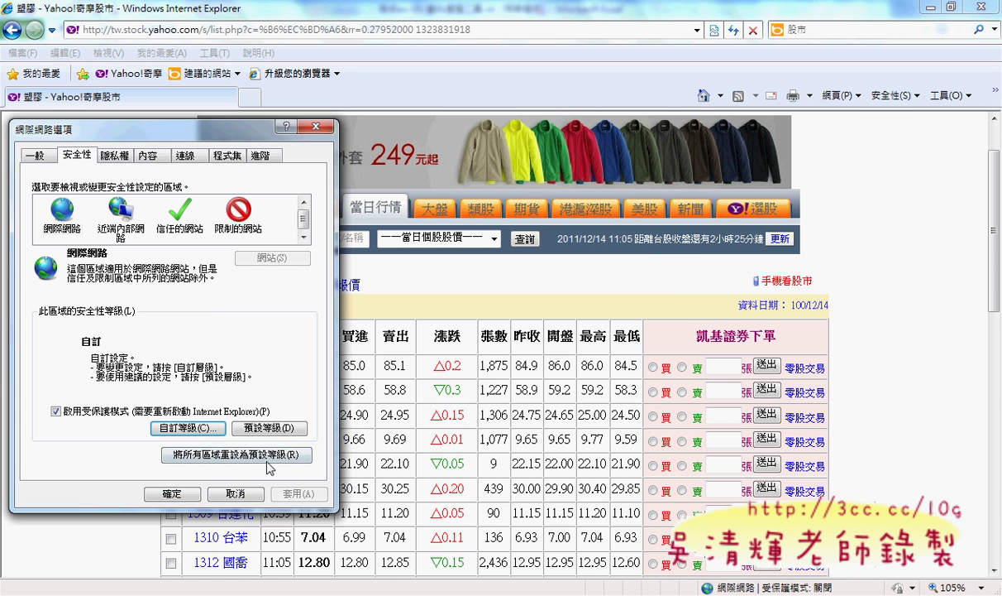
{"action": "left_click", "coordinate": [190, 496]}
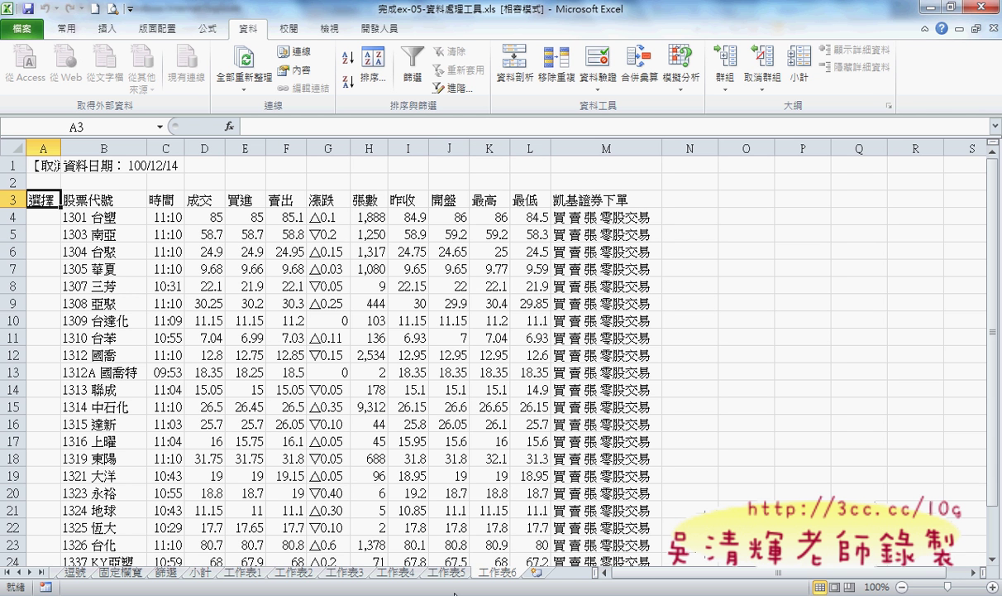
{"action": "left_click", "coordinate": [511, 508]}
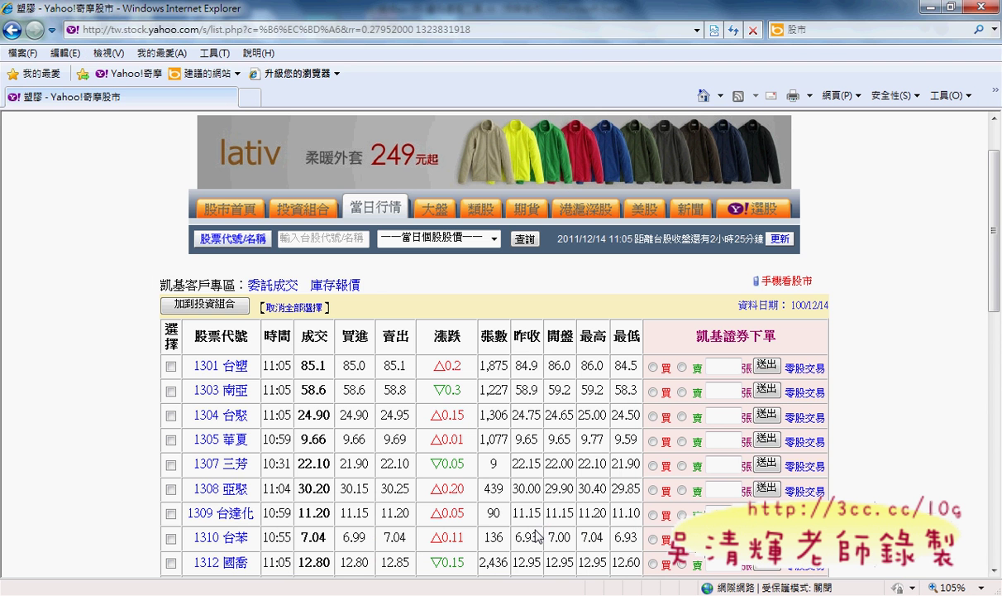